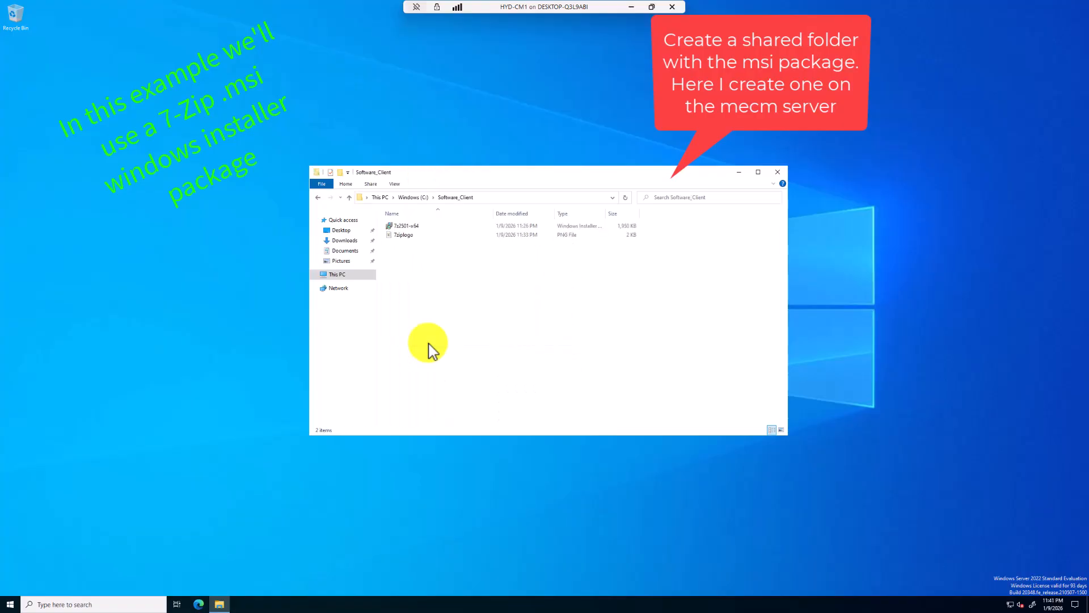
Turn on advanced sharing for the Software_Client folder on drive C: with the share name Software_Client
drag(606, 214, 653, 212)
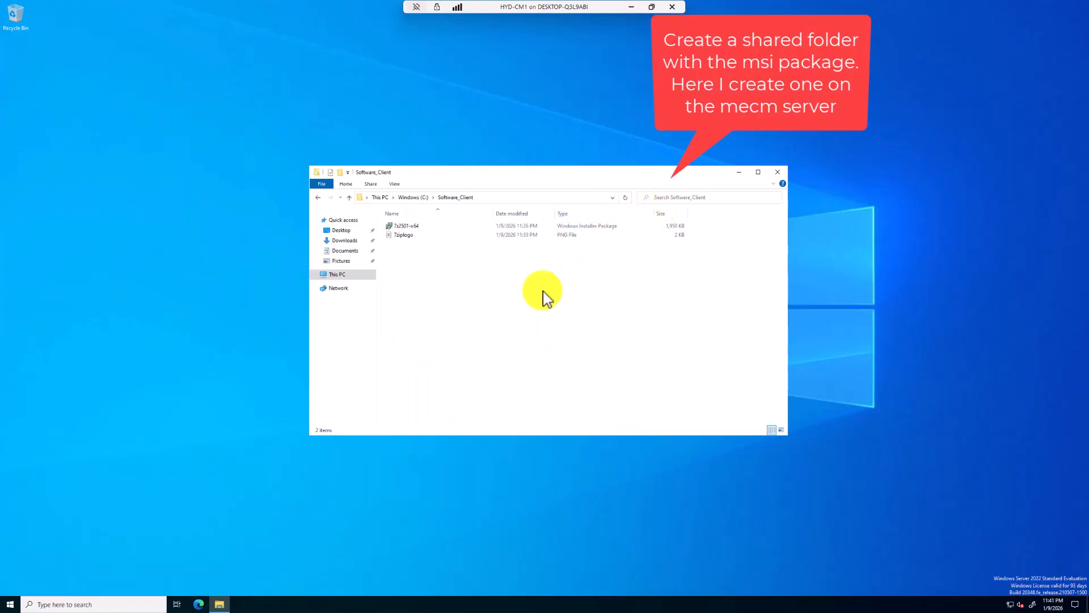
click(413, 197)
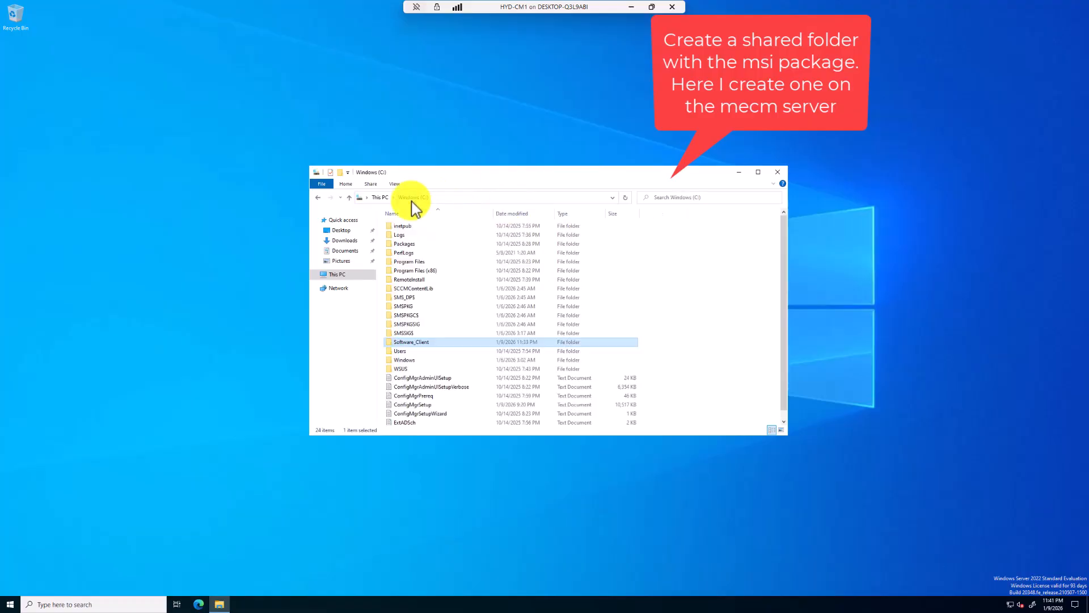
right_click(422, 349)
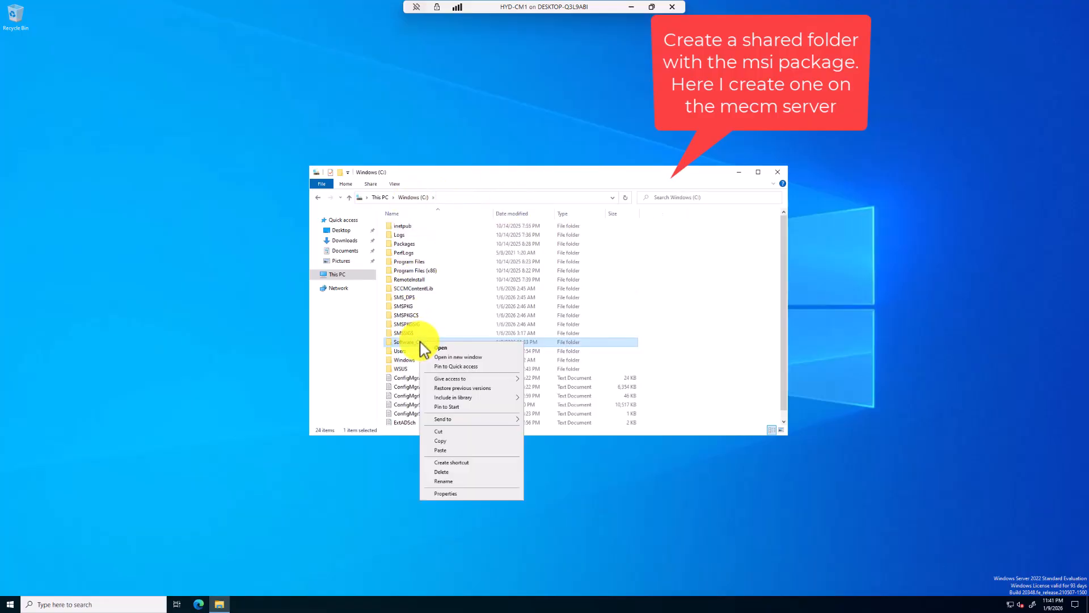
click(449, 493)
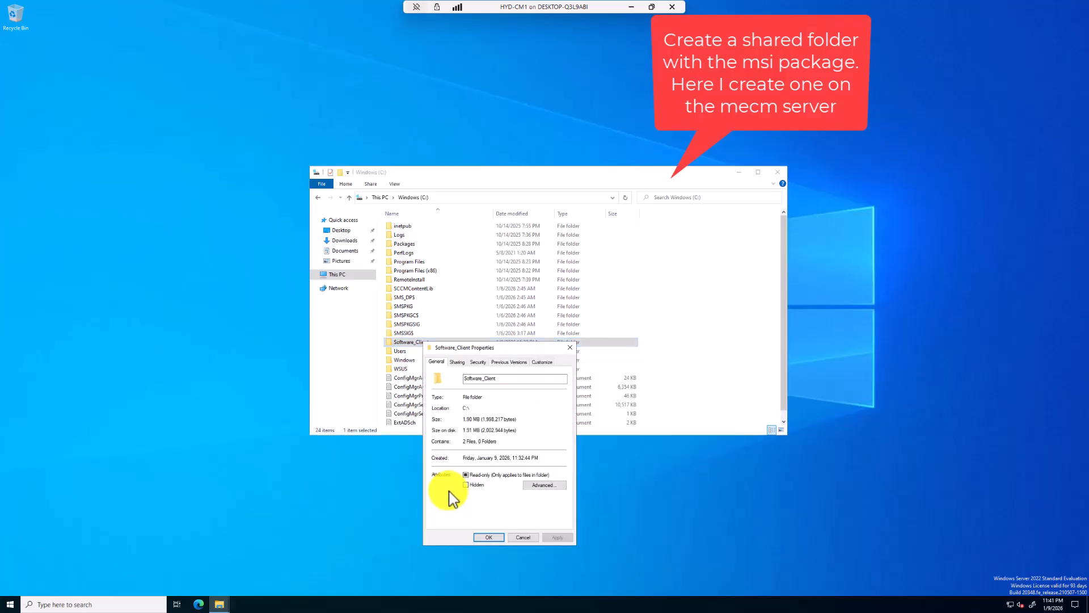
click(534, 486)
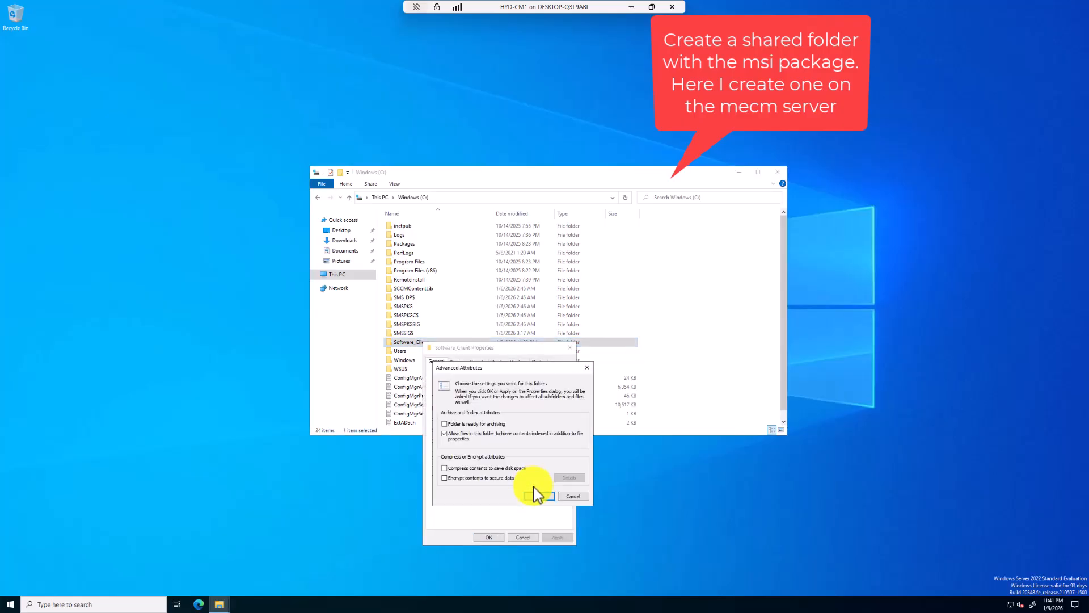
click(540, 496)
click(458, 361)
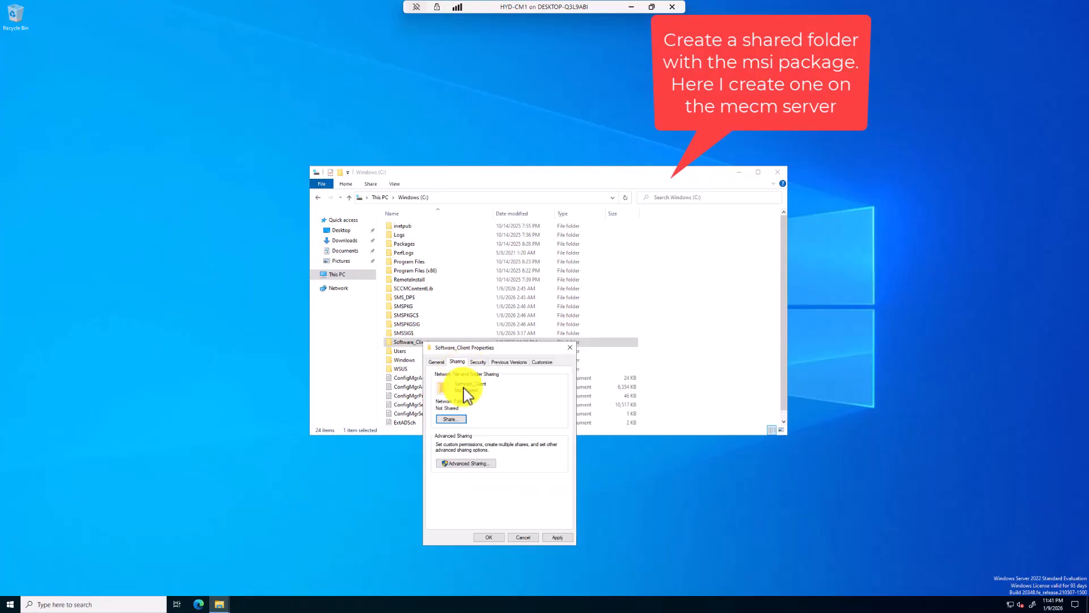
click(468, 463)
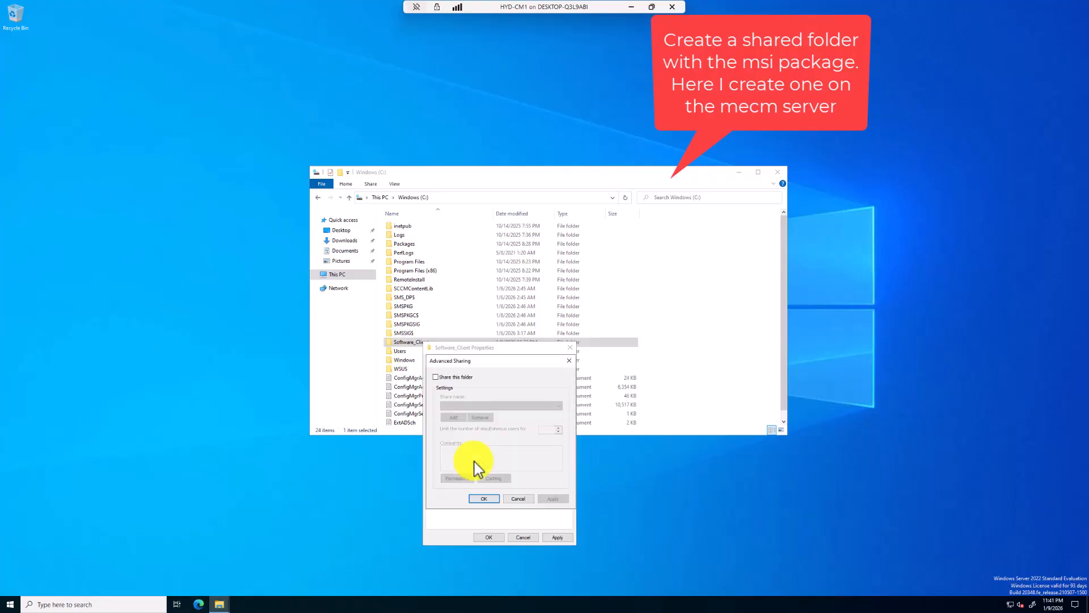
click(436, 377)
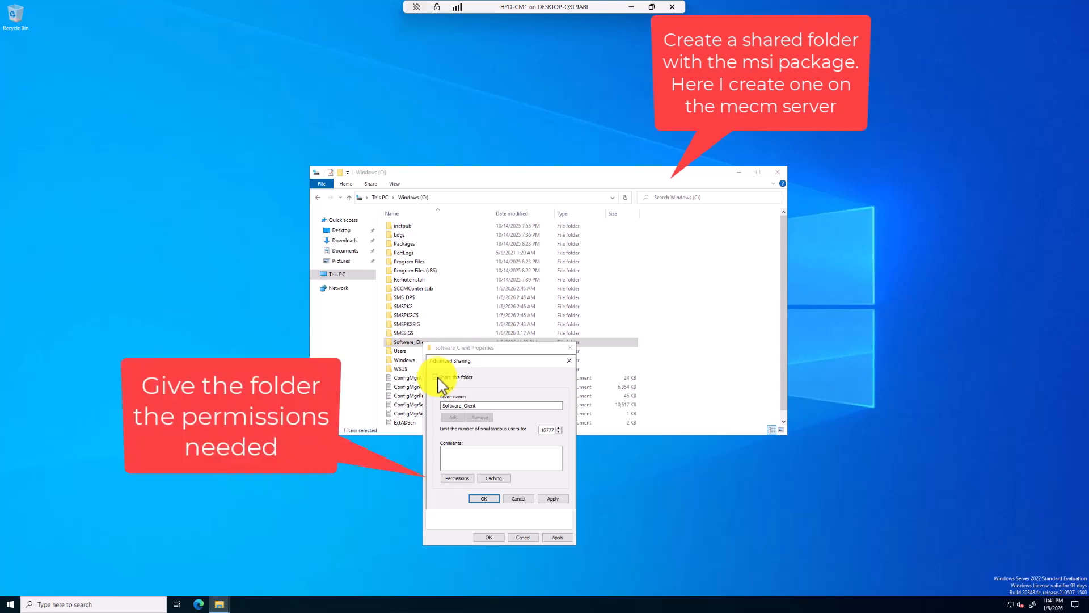
Allow Everyone Full Control on the Software_Client share, apply the sharing settings, and close the folder windows
click(462, 478)
click(535, 470)
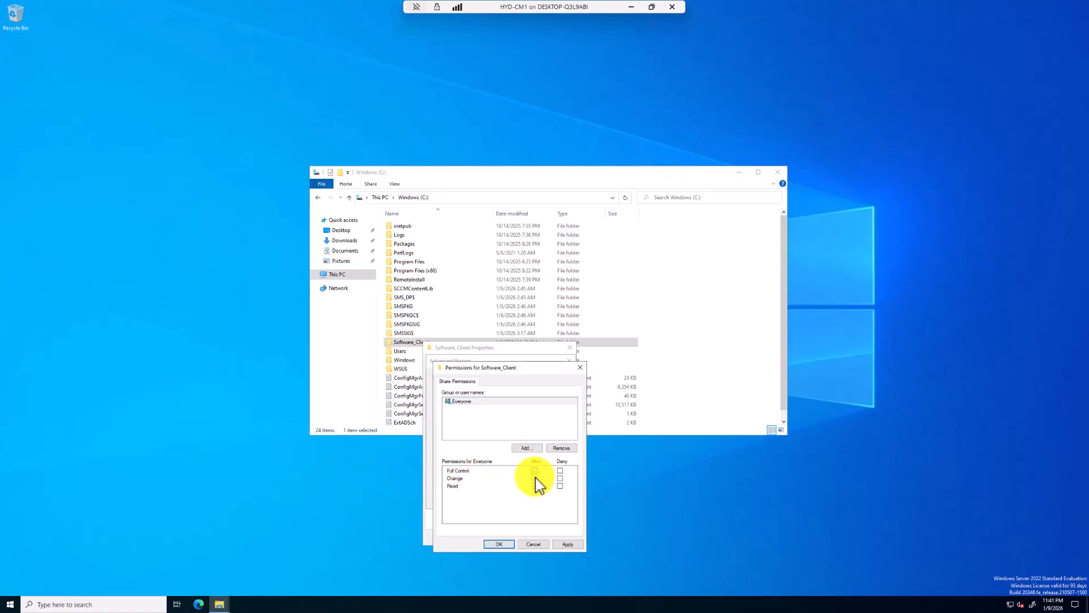
click(565, 544)
click(502, 545)
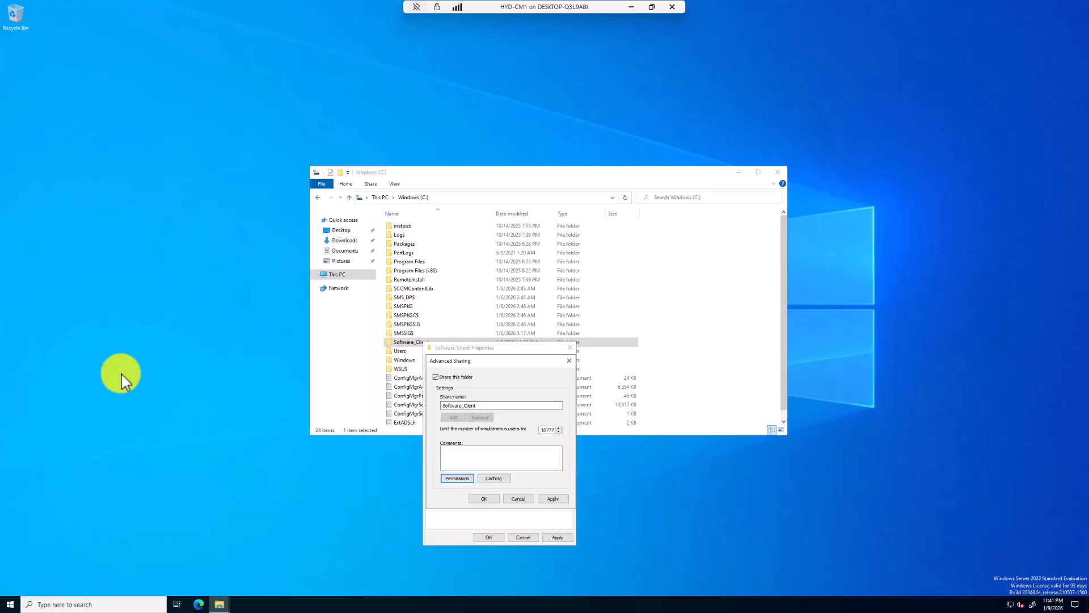
click(555, 501)
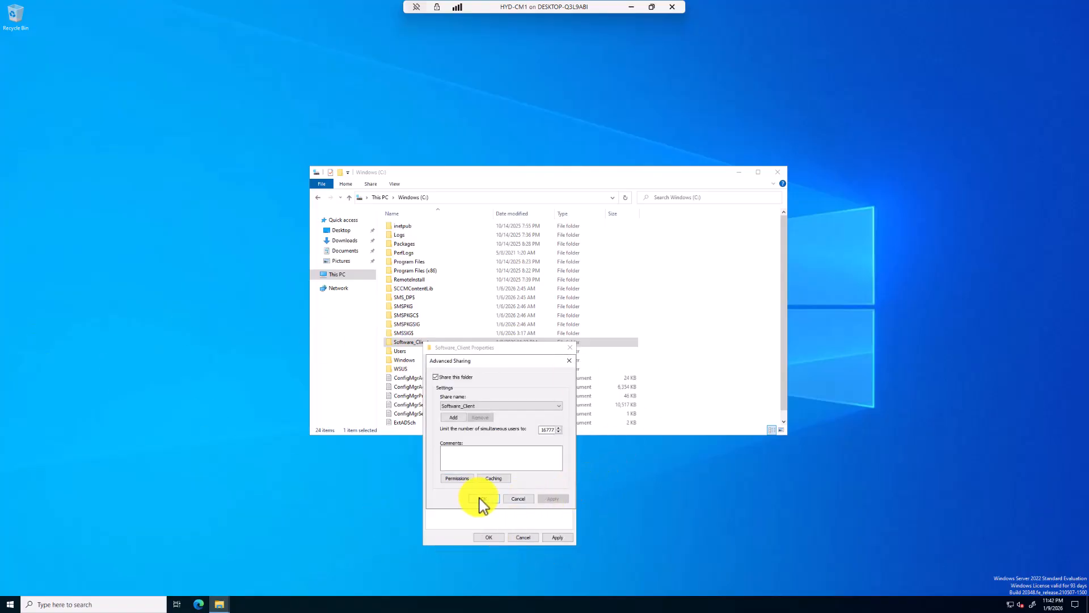
click(482, 501)
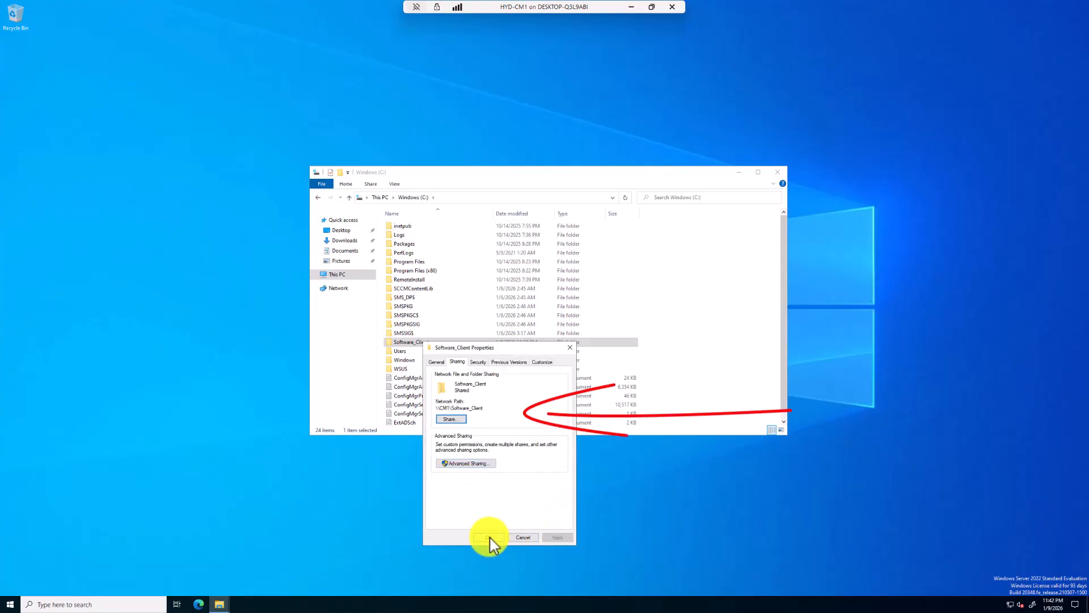
click(489, 538)
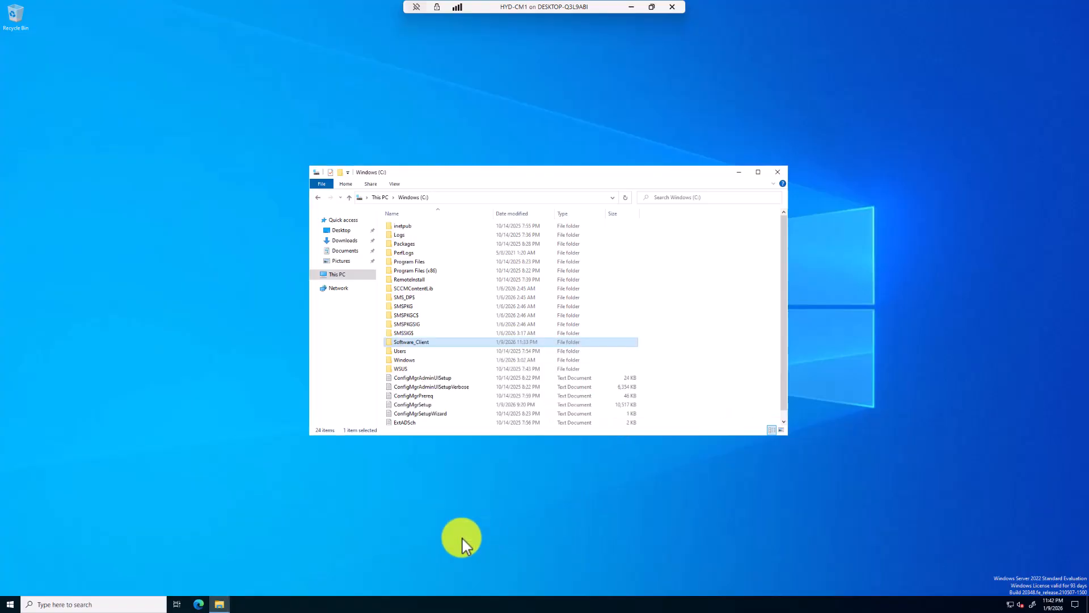
click(777, 172)
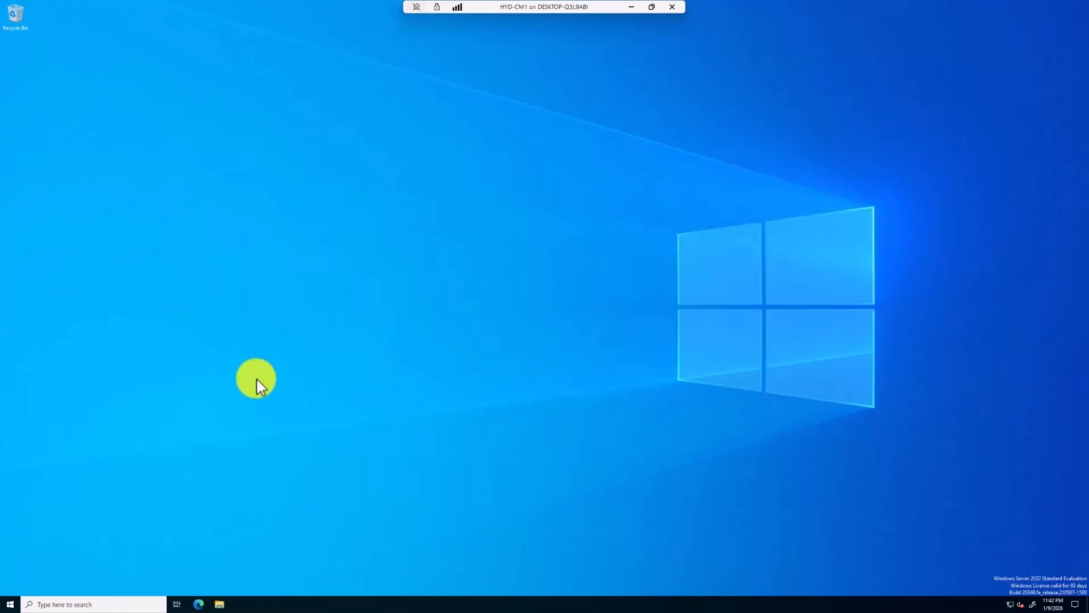
Switch to the Configuration Manager Console and start creating an application under Application Management in the Software Library
click(76, 603)
text(confi)
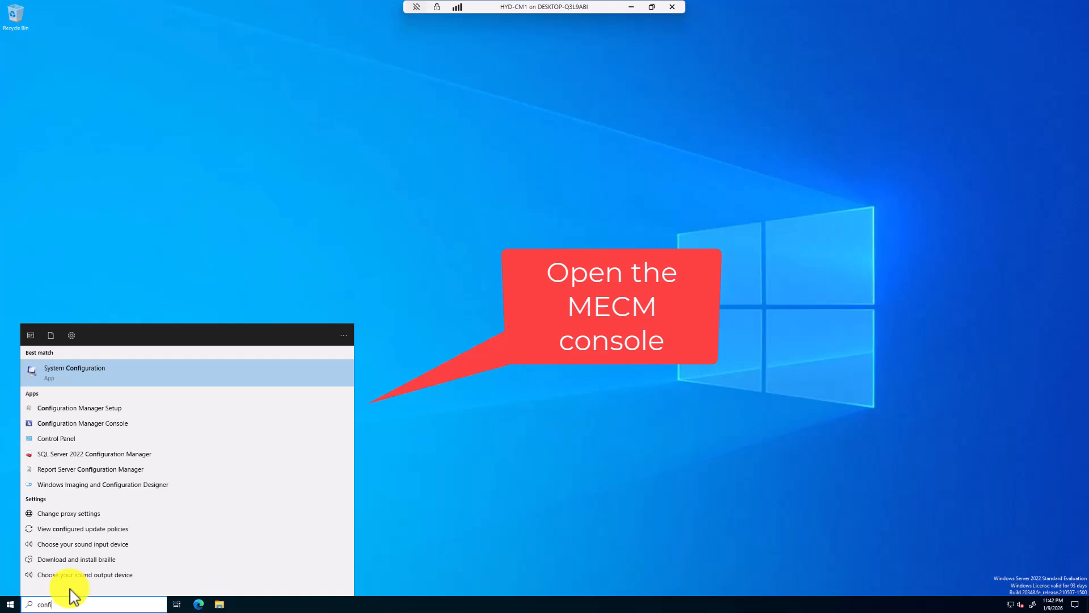
click(83, 425)
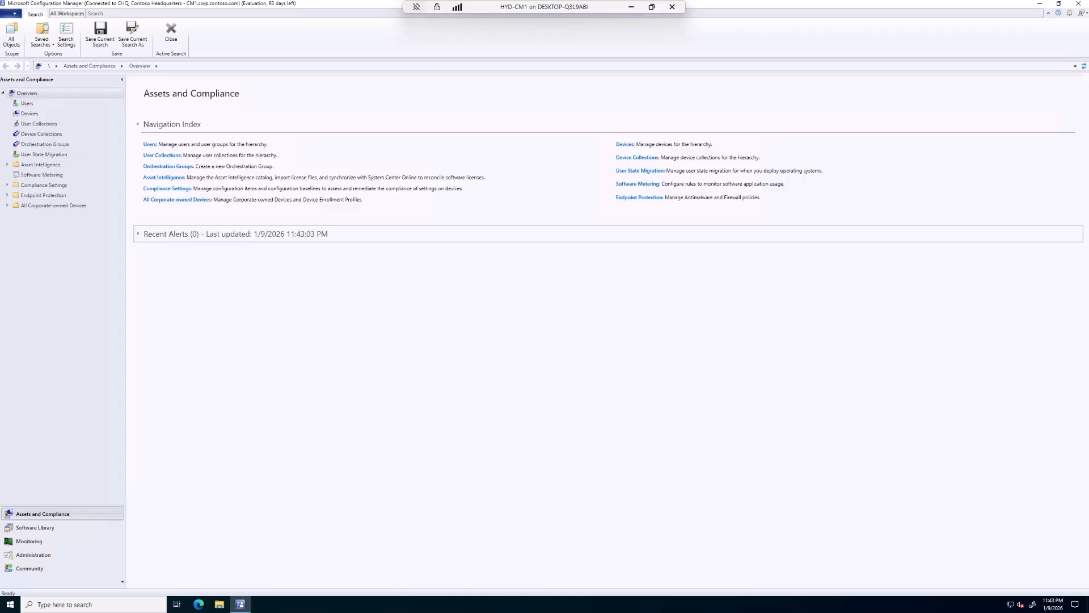
click(45, 529)
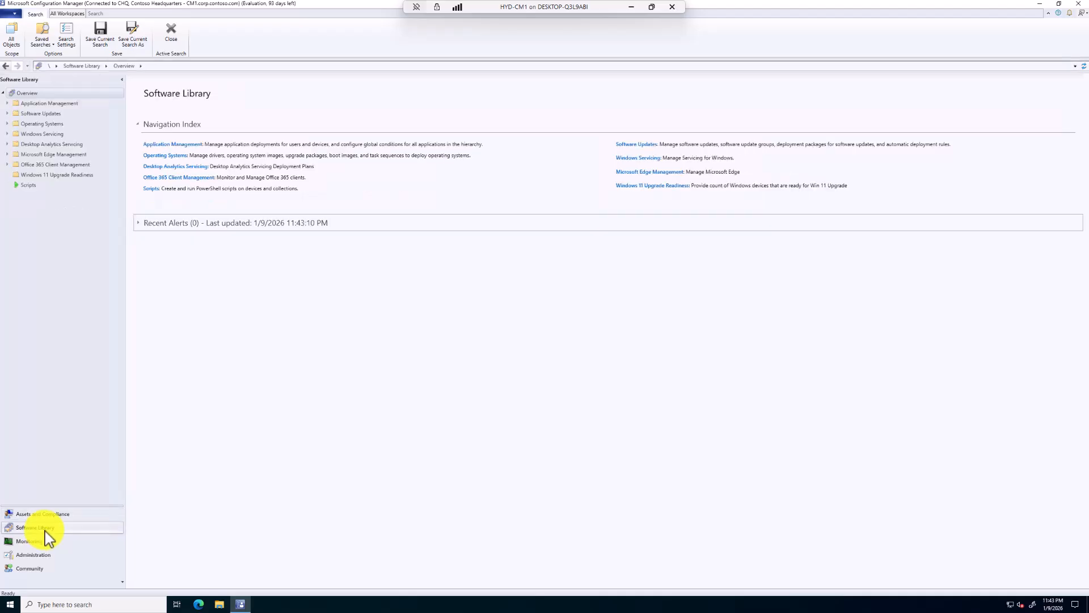
click(7, 103)
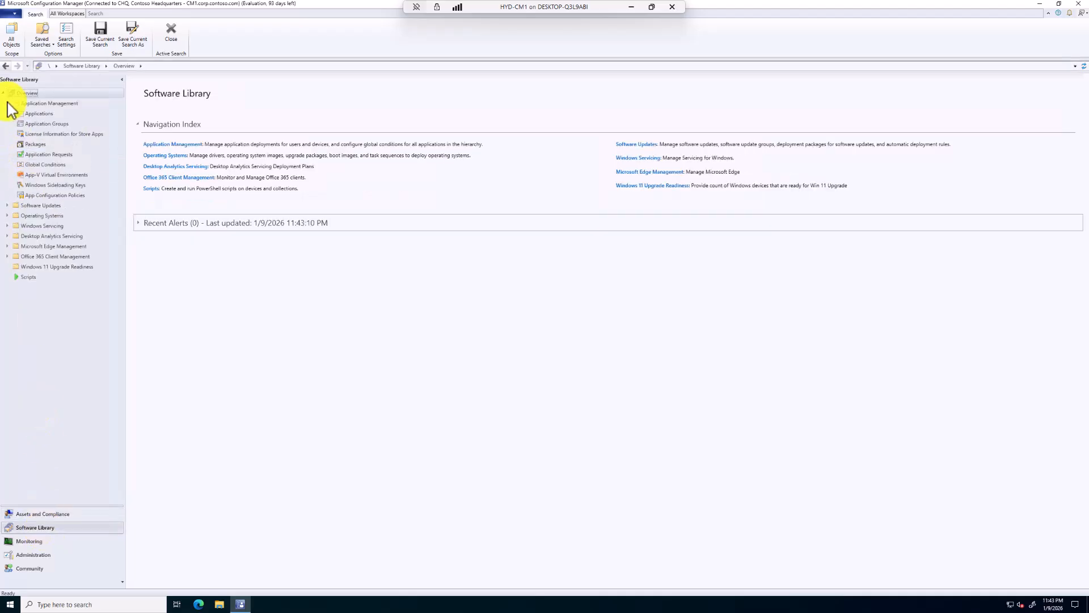
click(35, 114)
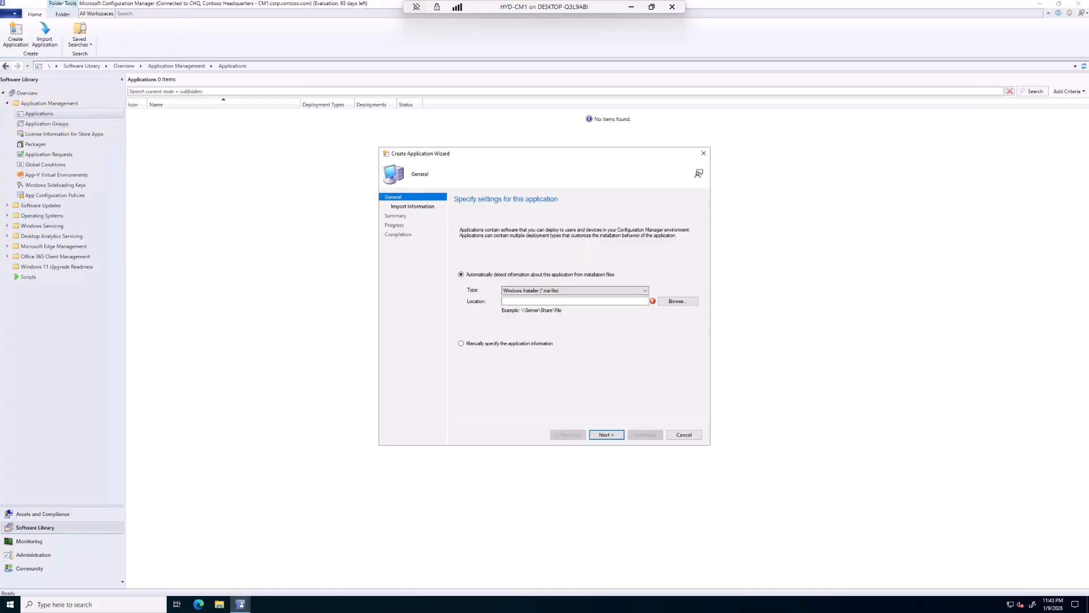
Choose the 7z2501-x64 Windows Installer file in C:\Software_Client as the application's source, dismissing the notifications window
click(680, 302)
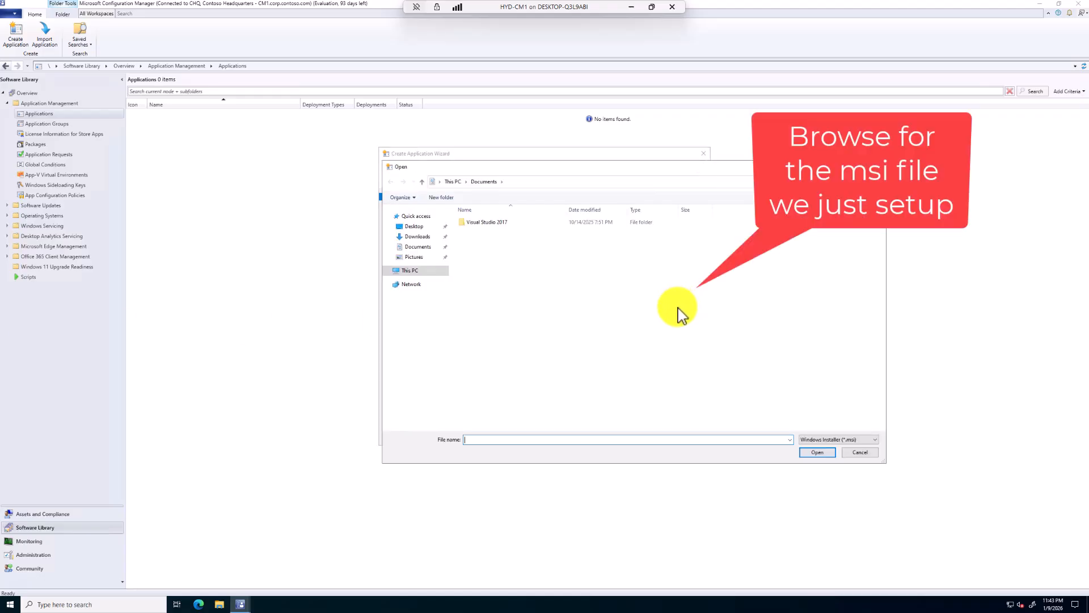
click(423, 271)
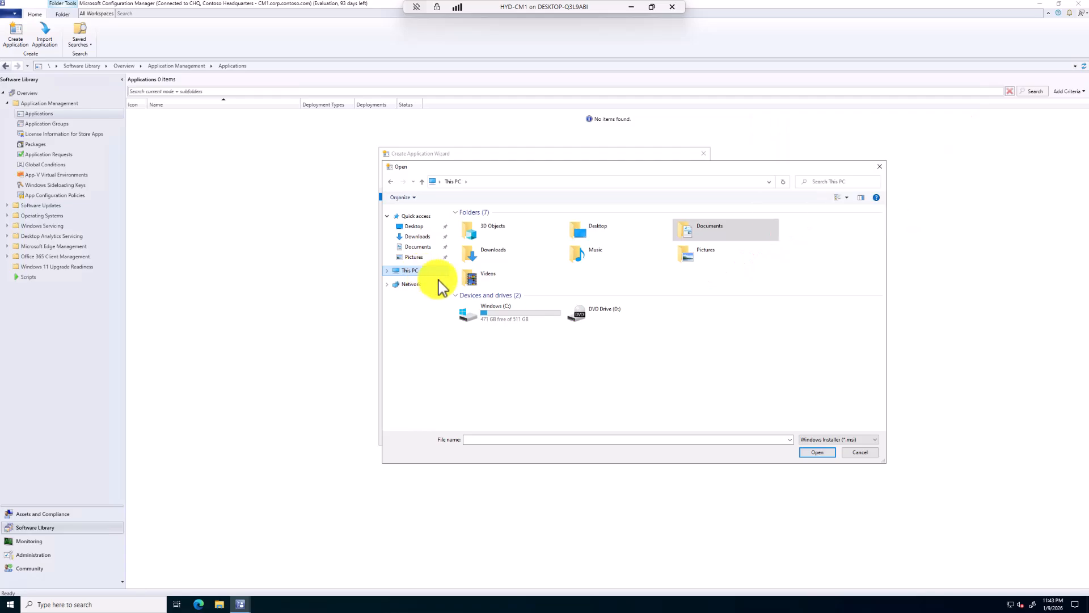
double_click(509, 327)
double_click(501, 347)
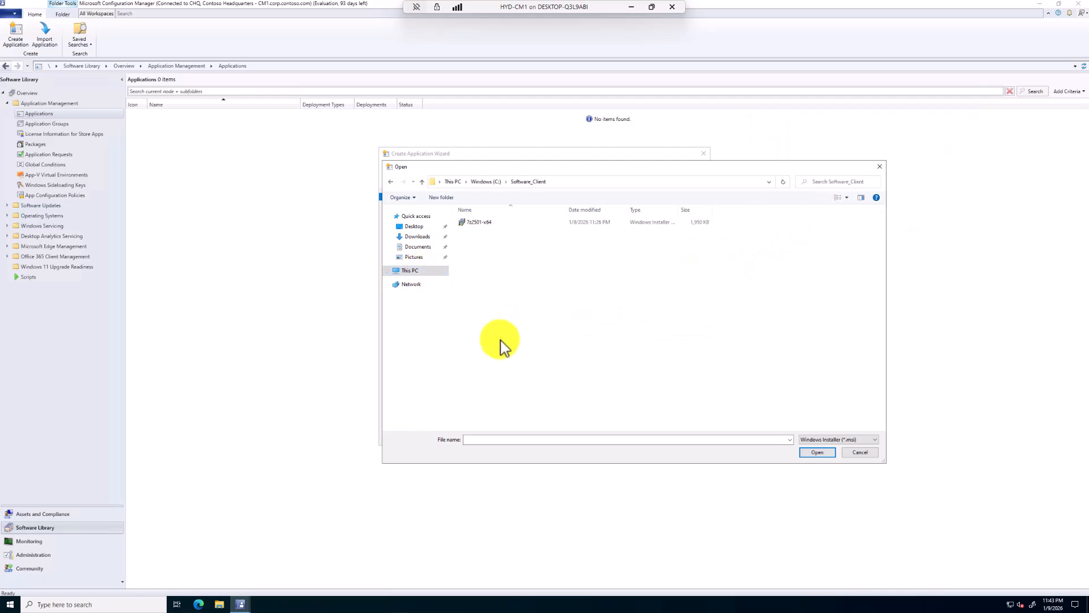
click(482, 222)
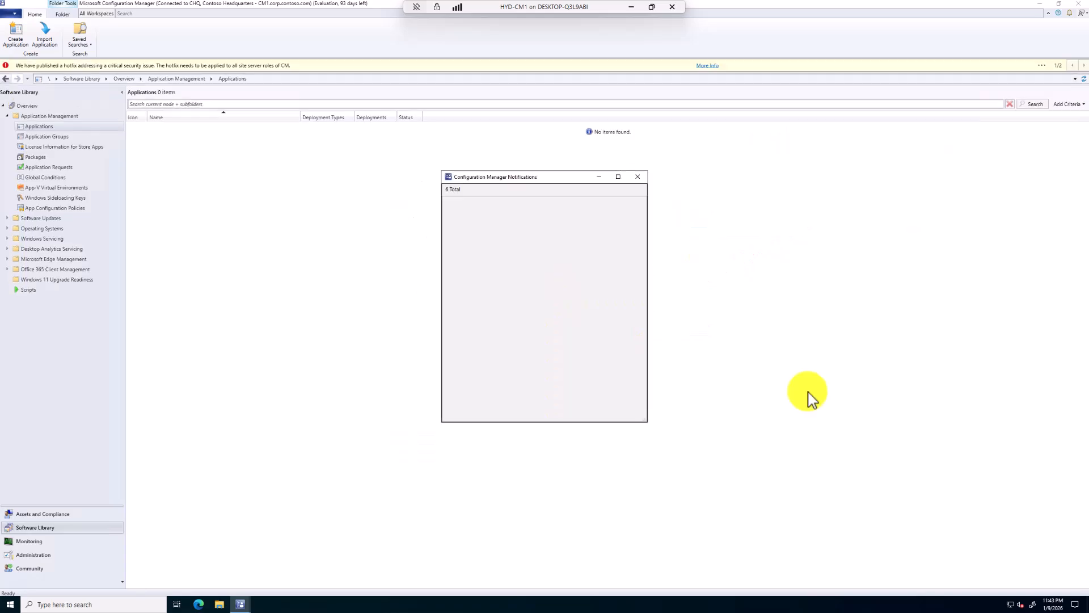
click(638, 177)
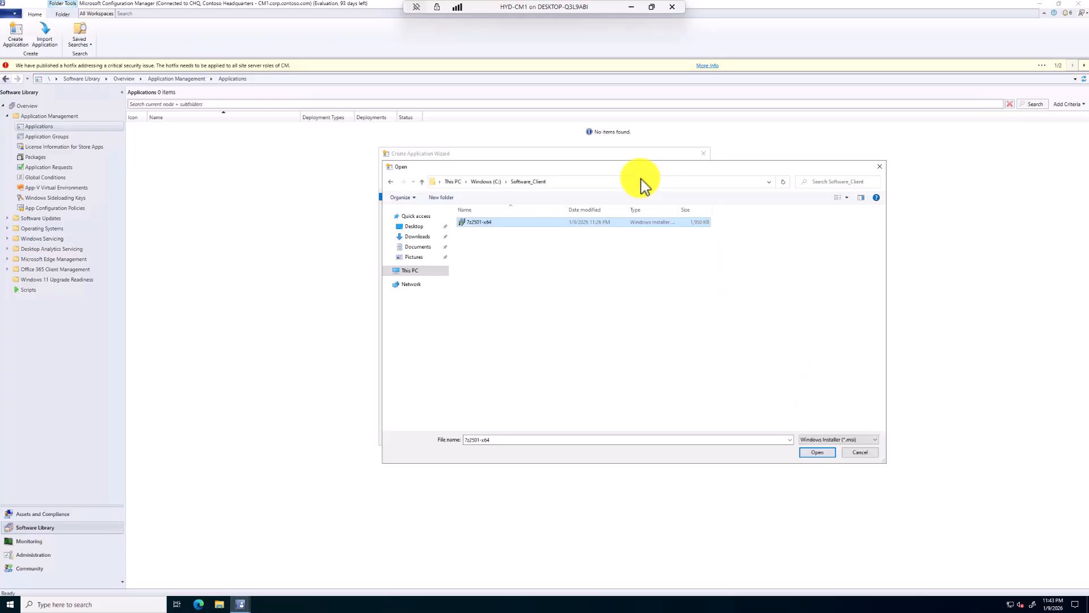
click(817, 453)
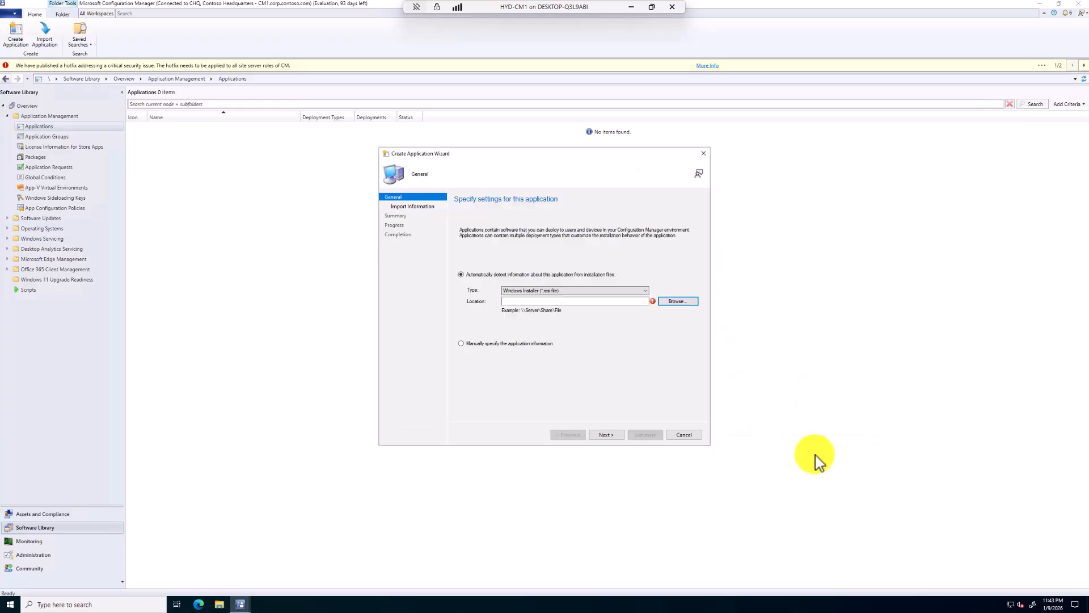
Change the installer location to the UNC path \\CM1\Software_Client\7z2501-x64.msi and import the application information despite the unverified publisher
click(509, 301)
key(BackSpace)
key(BackSpace)
text(\CM1)
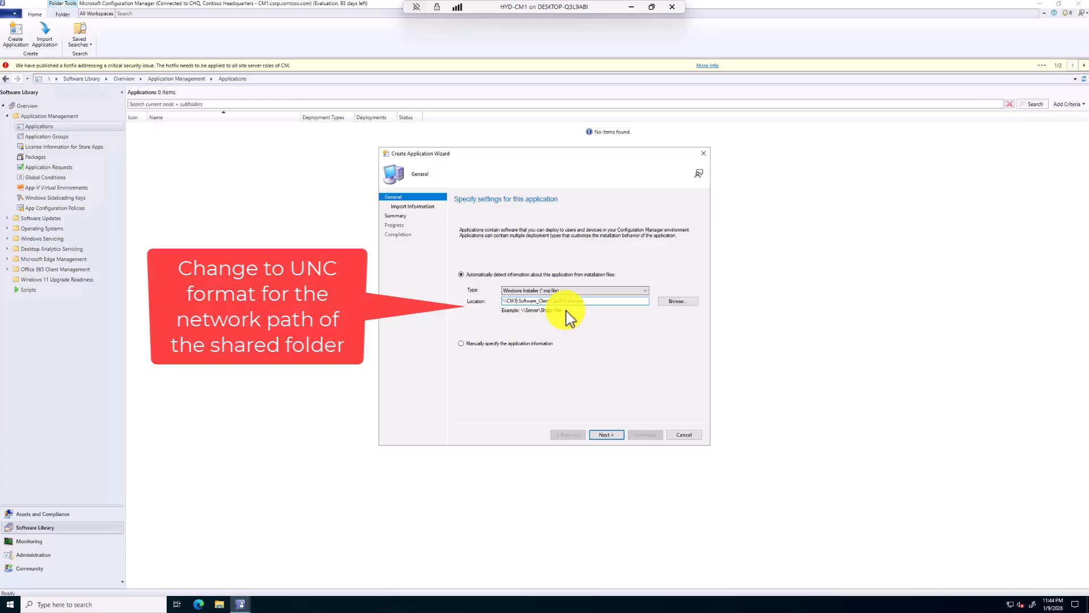
click(606, 434)
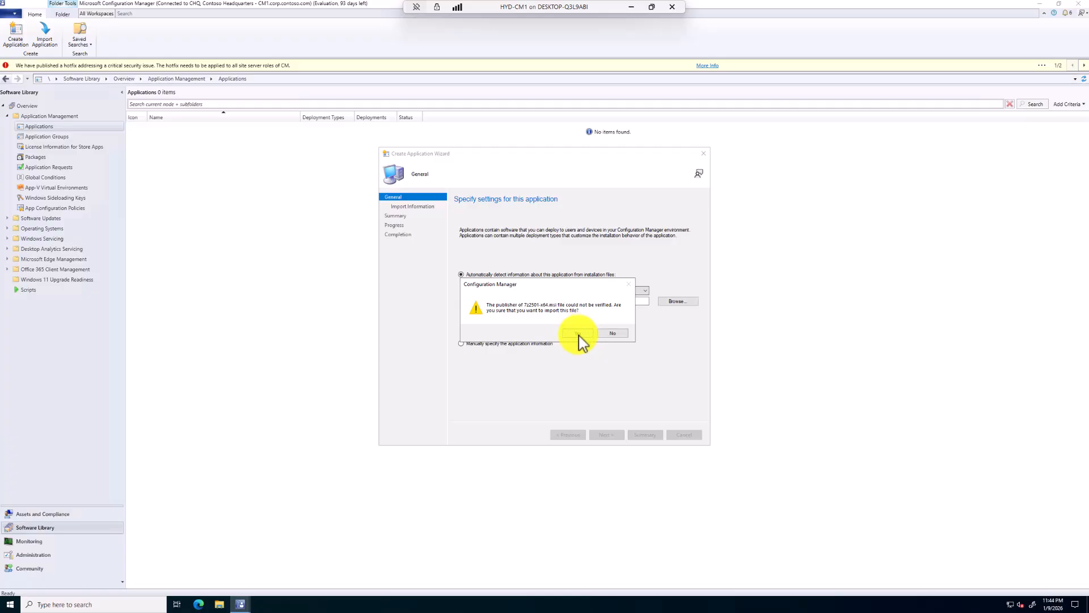
click(579, 333)
click(610, 434)
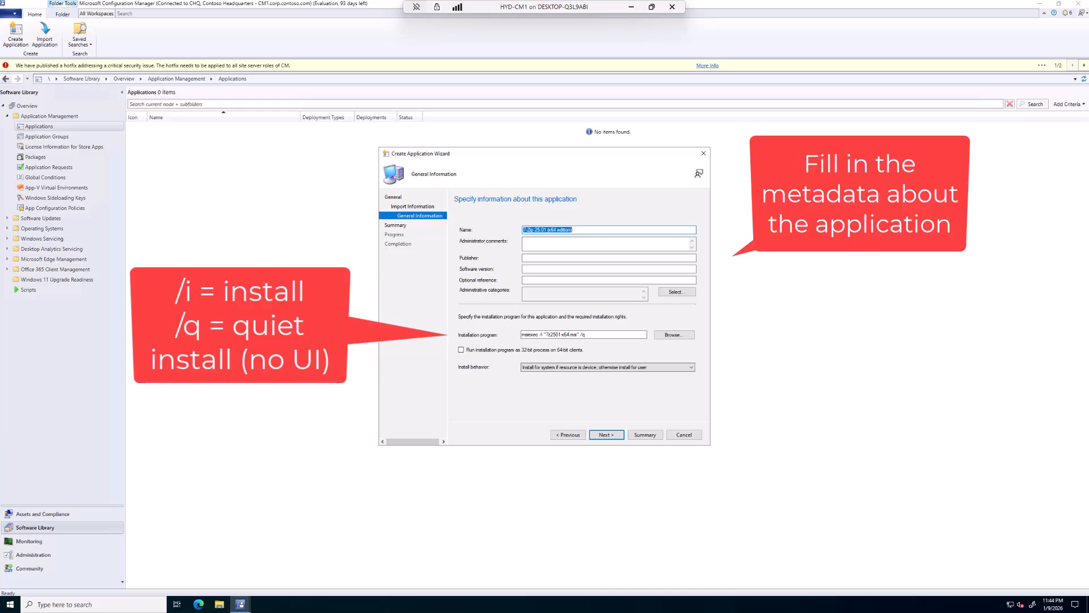
Enter the administrator comment "7-Zip is a file archiver", the publisher's name, and software version 25.01
click(528, 241)
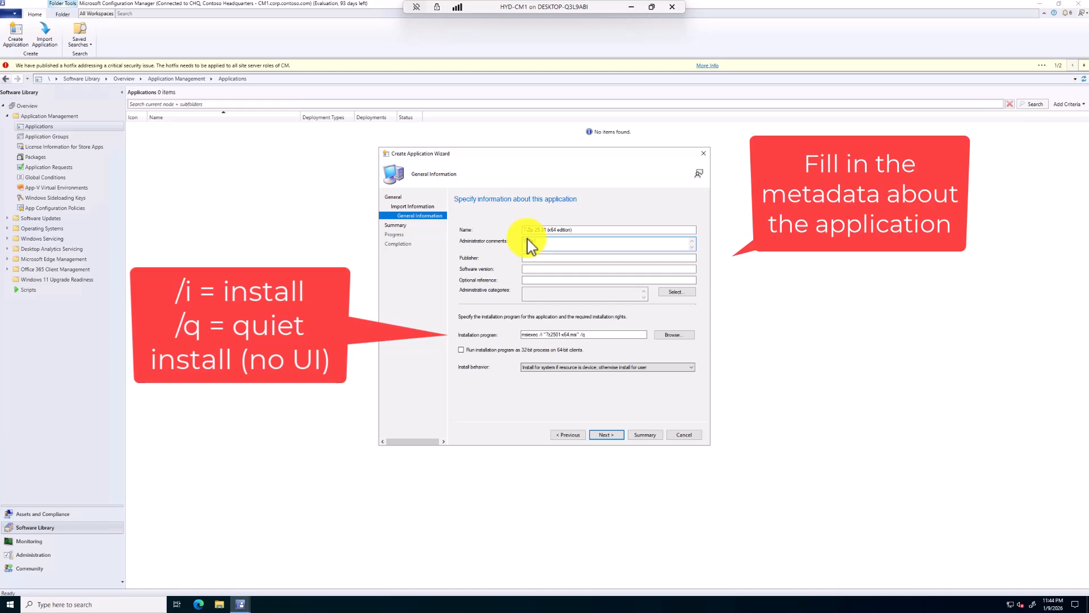
text(7-Zip is a file archiver)
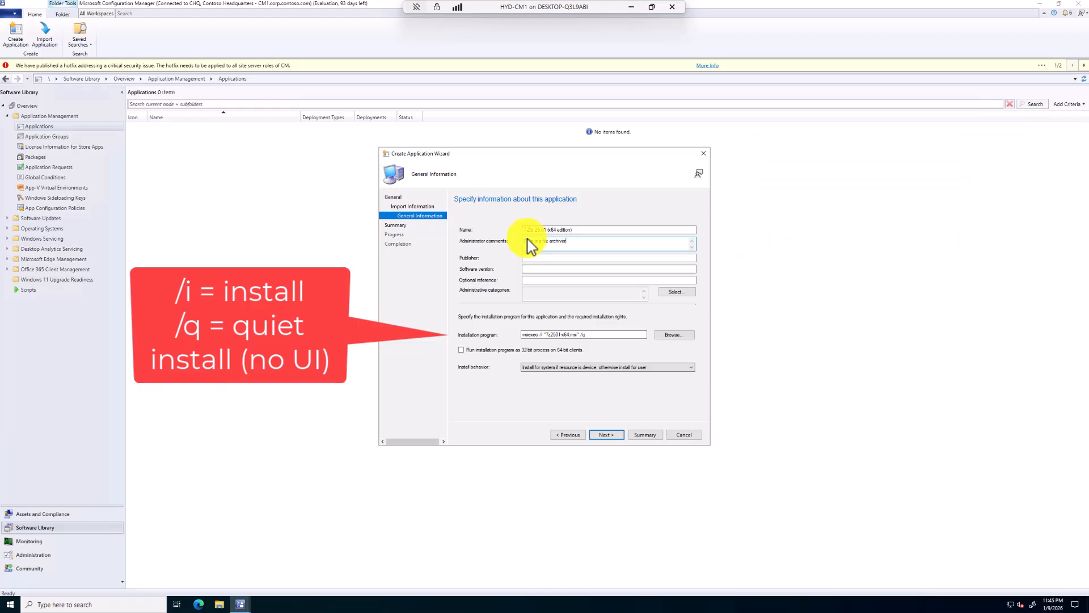
click(531, 258)
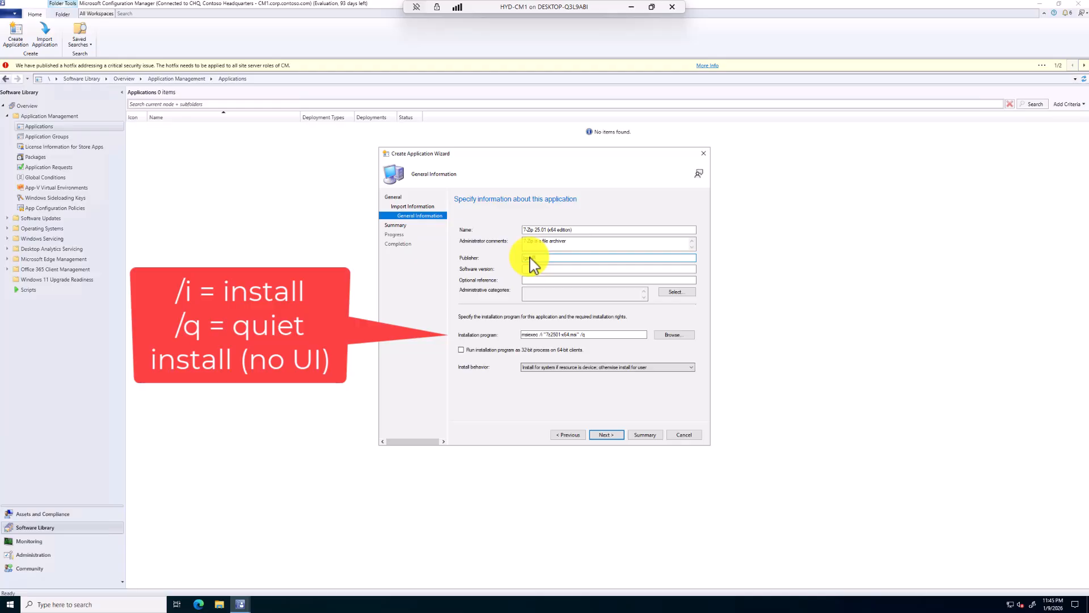
key(Tab)
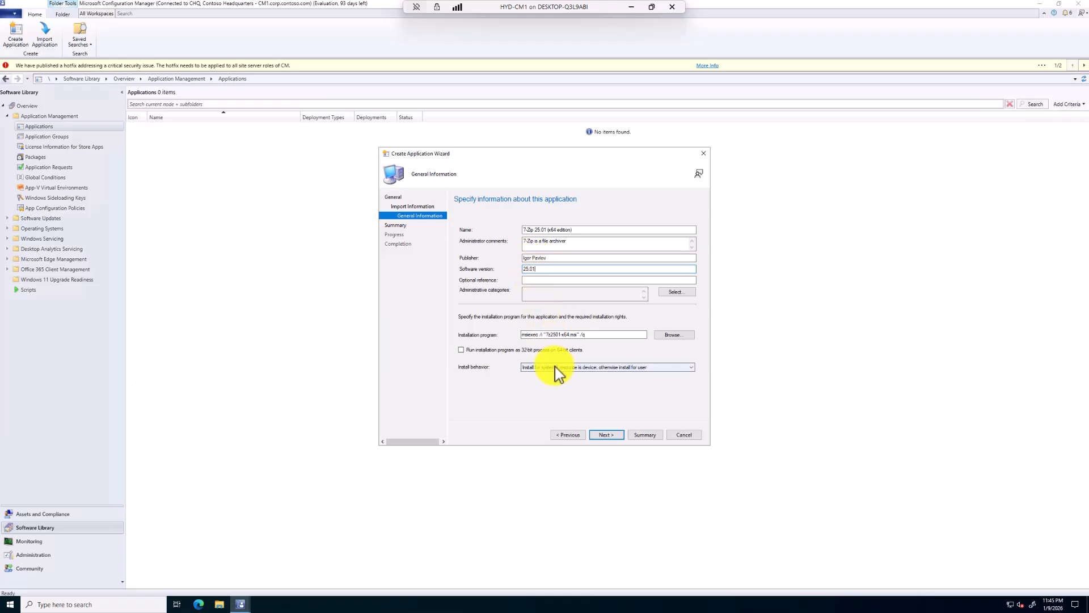
Set the install behavior to Install for system and confirm the summary to create the 7-Zip application
click(559, 367)
click(556, 380)
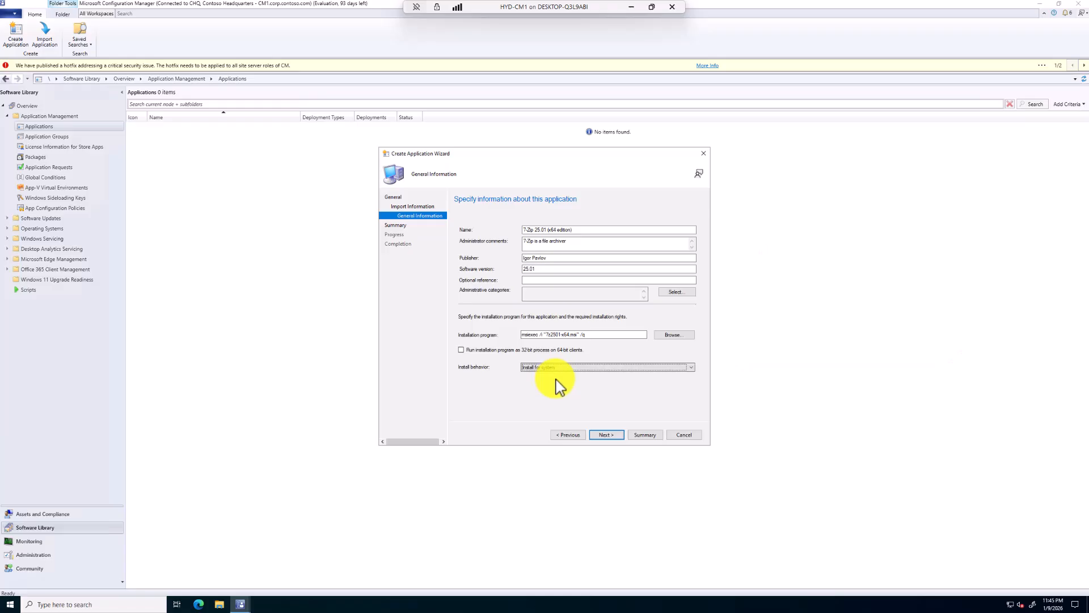
click(606, 435)
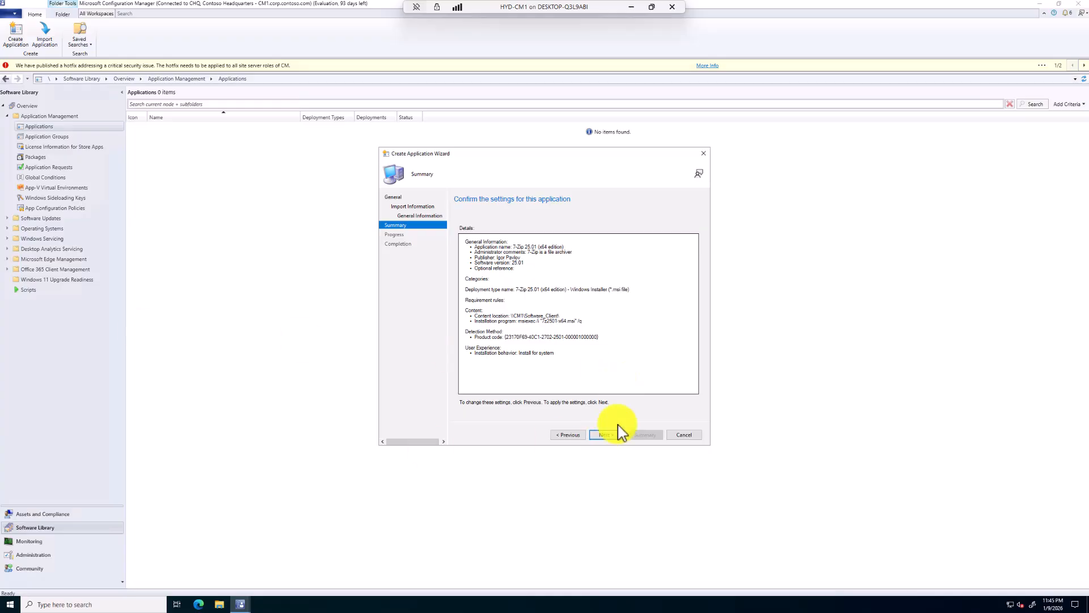
click(617, 436)
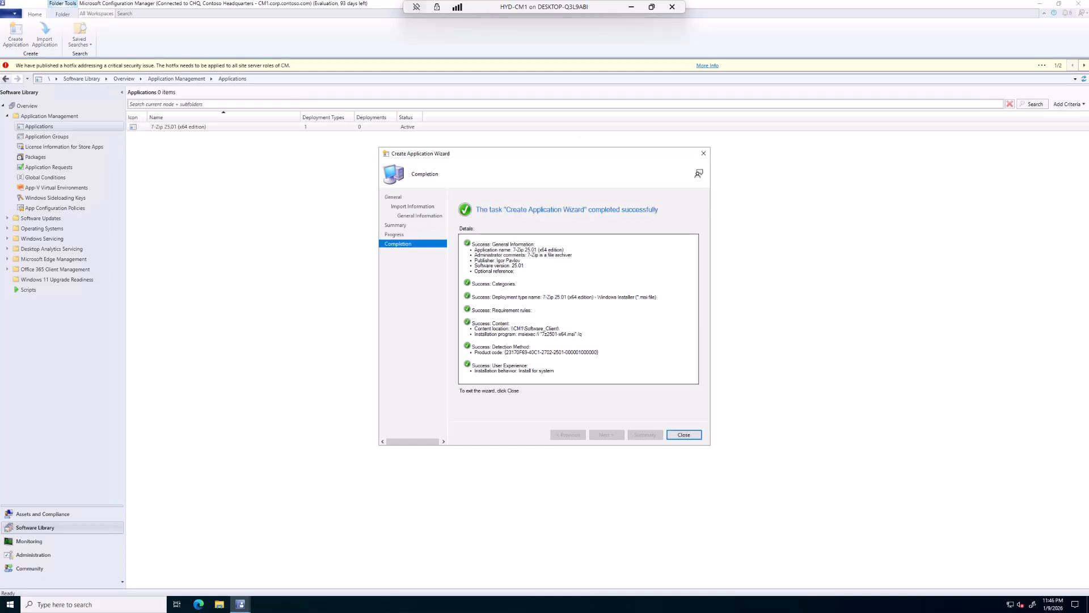
Close the completed wizard and allow the 7-Zip application to be installed from the Install Application task sequence action without being deployed
click(674, 435)
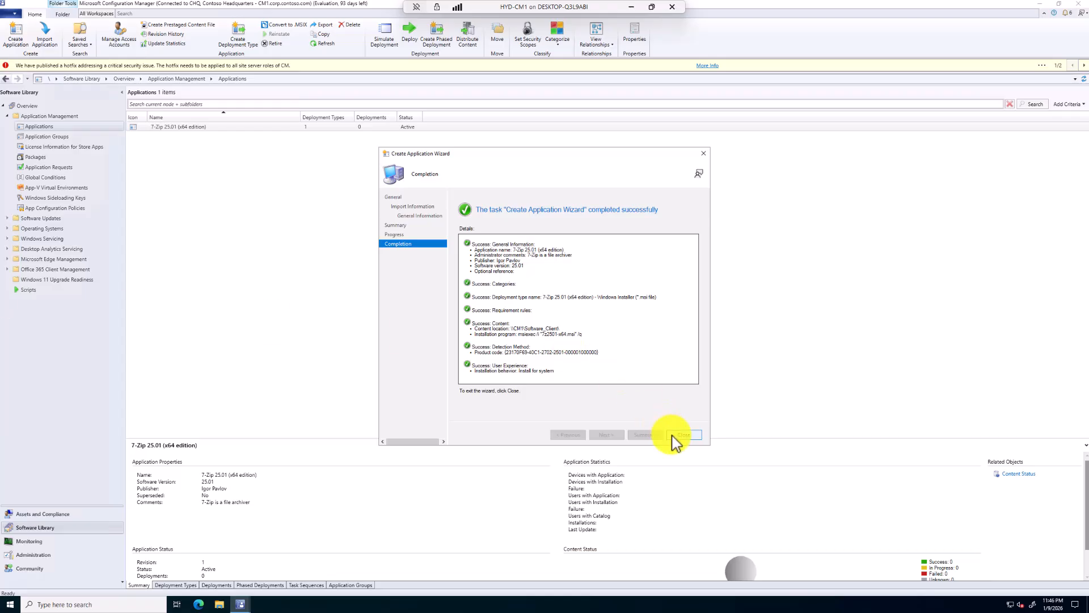
click(219, 126)
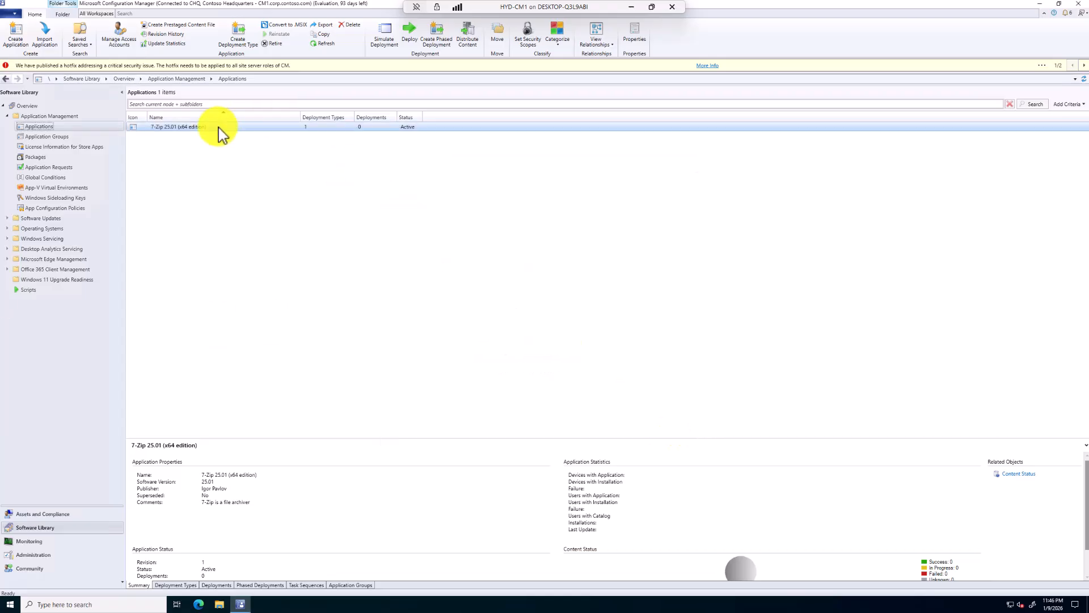
right_click(219, 128)
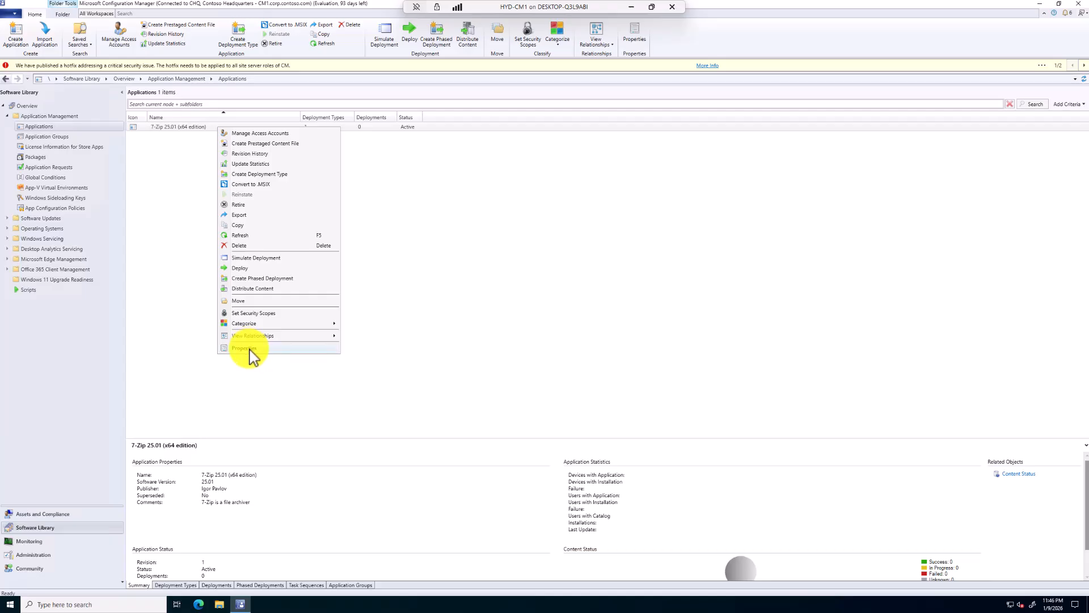
click(248, 348)
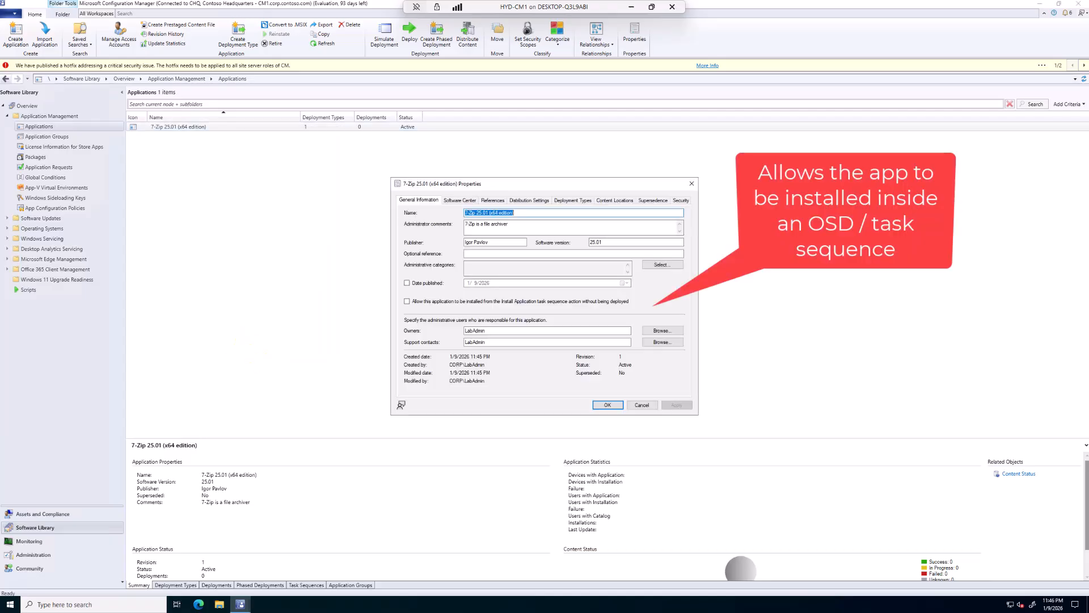
click(408, 302)
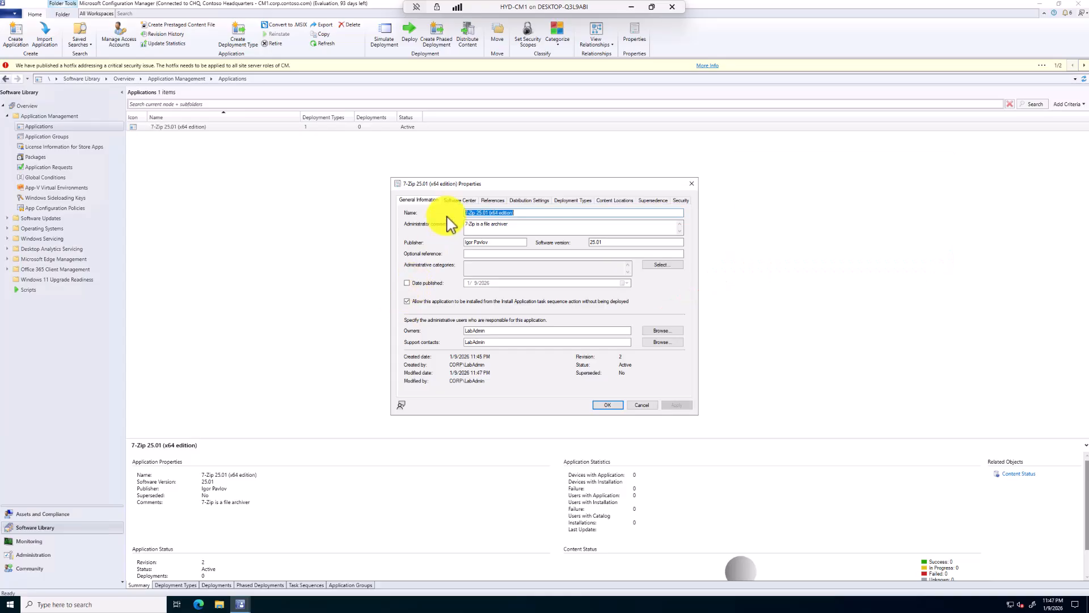
Set the application's Software Center icon to the 7ziplogo PNG file in C:\Software_Client
click(460, 200)
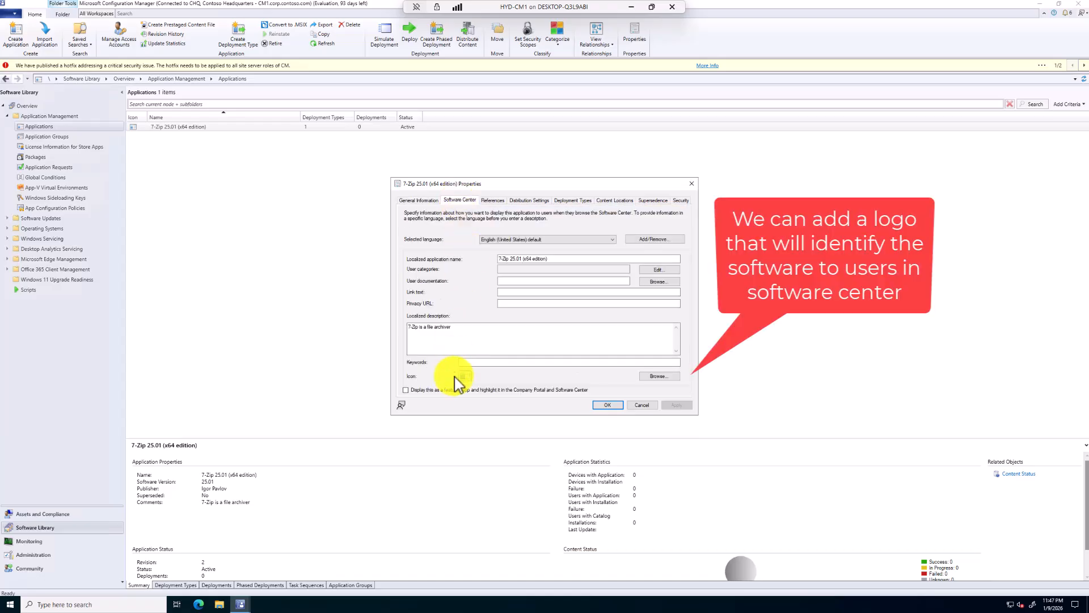
click(657, 377)
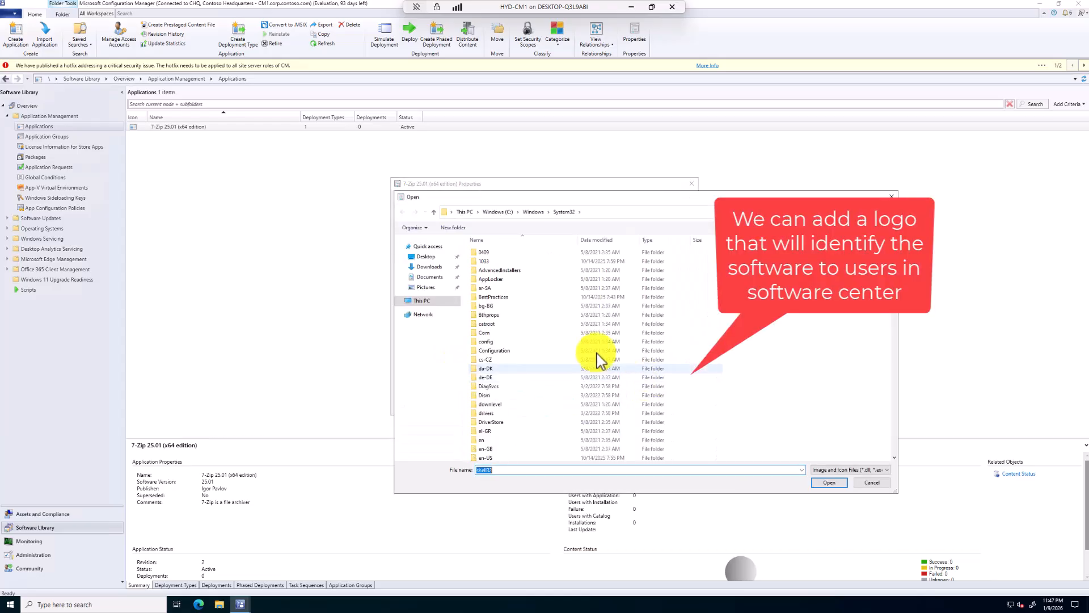
double_click(511, 347)
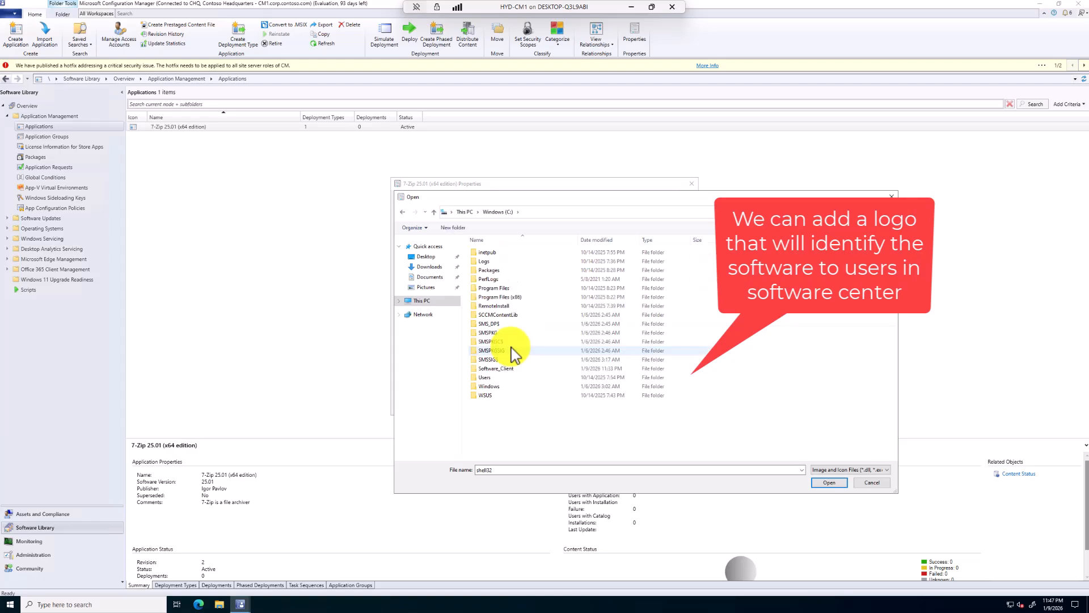
double_click(513, 368)
click(492, 253)
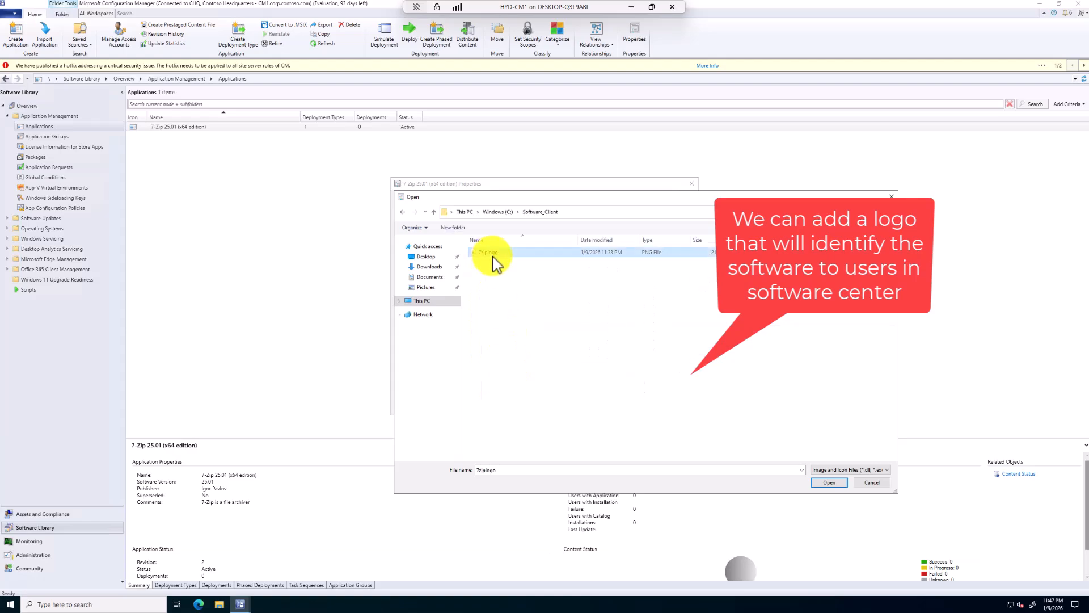
click(830, 482)
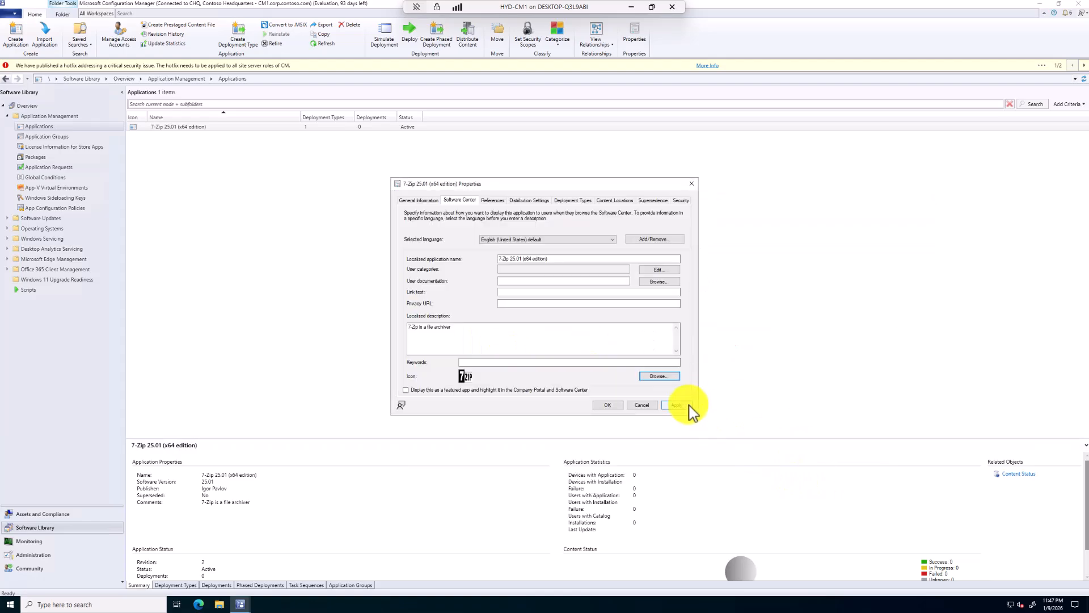
Create the user category "Editor", assign it to the application, and save and close the application's properties
click(657, 270)
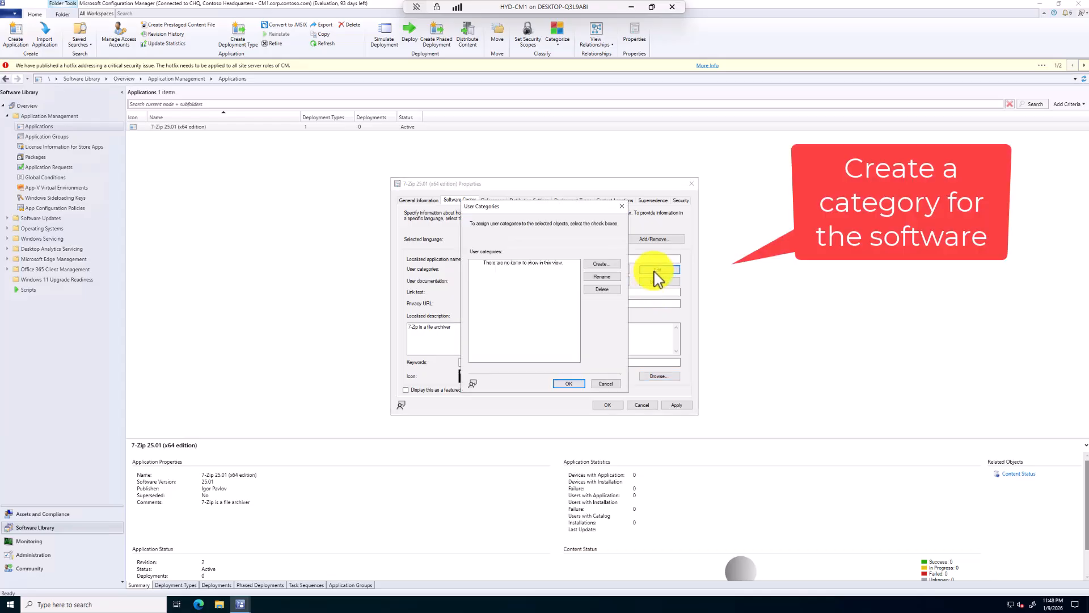
click(601, 264)
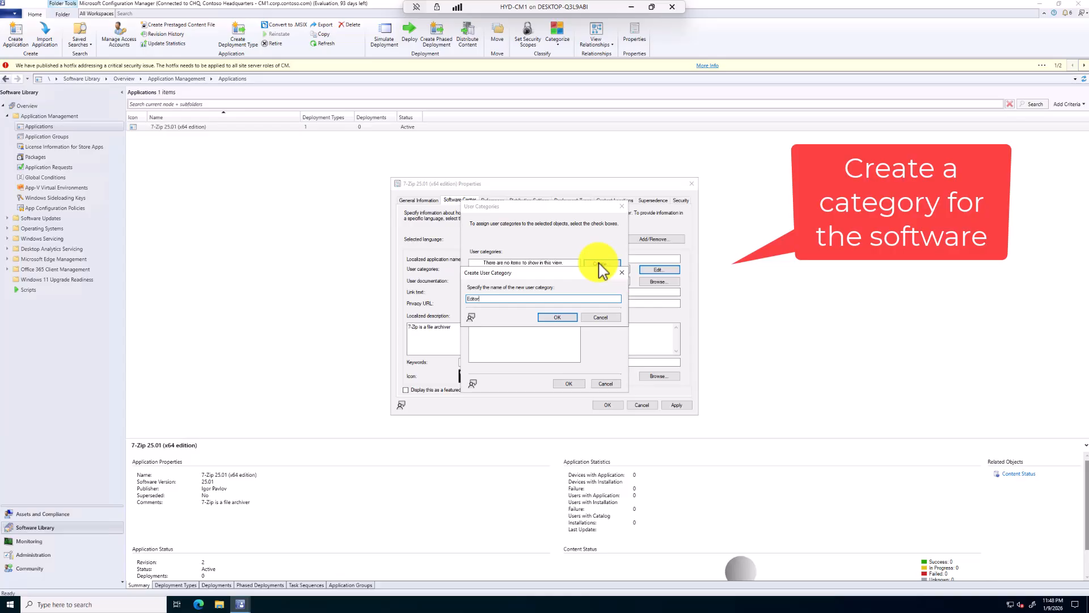
click(556, 317)
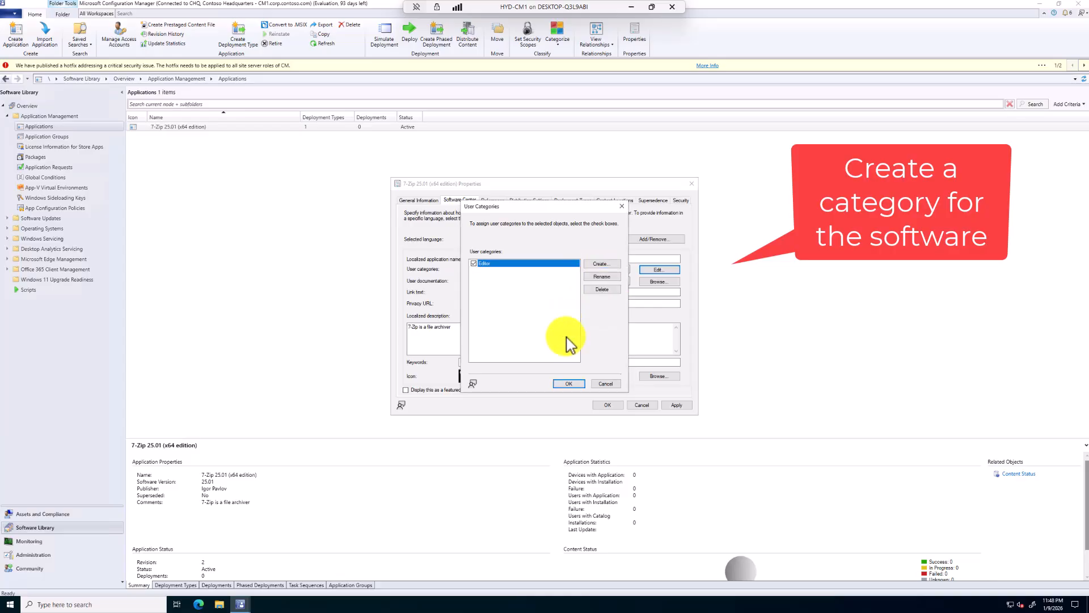
click(569, 384)
click(676, 405)
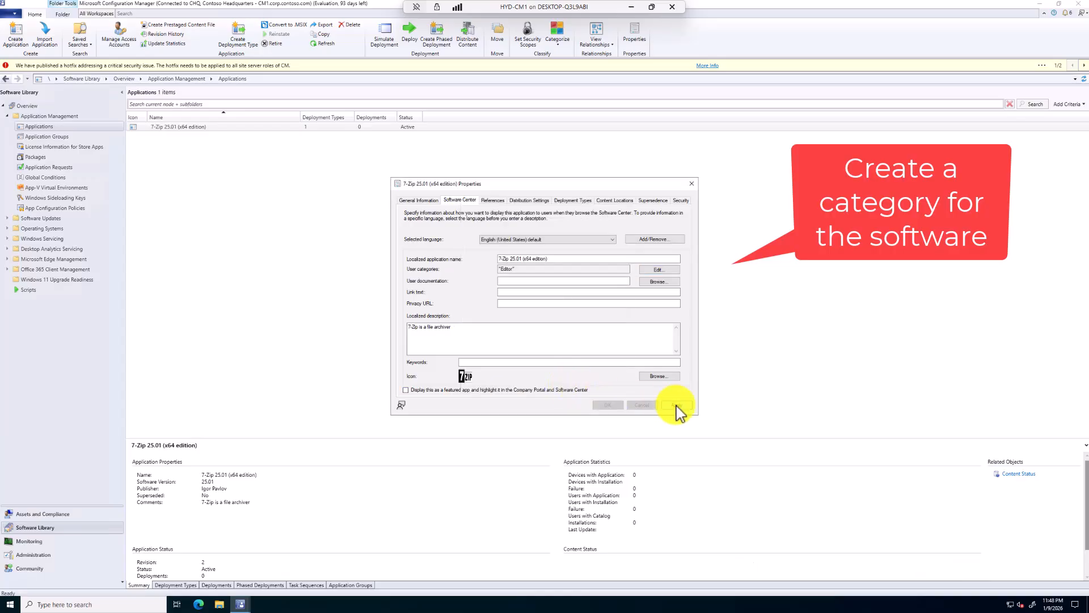
click(608, 405)
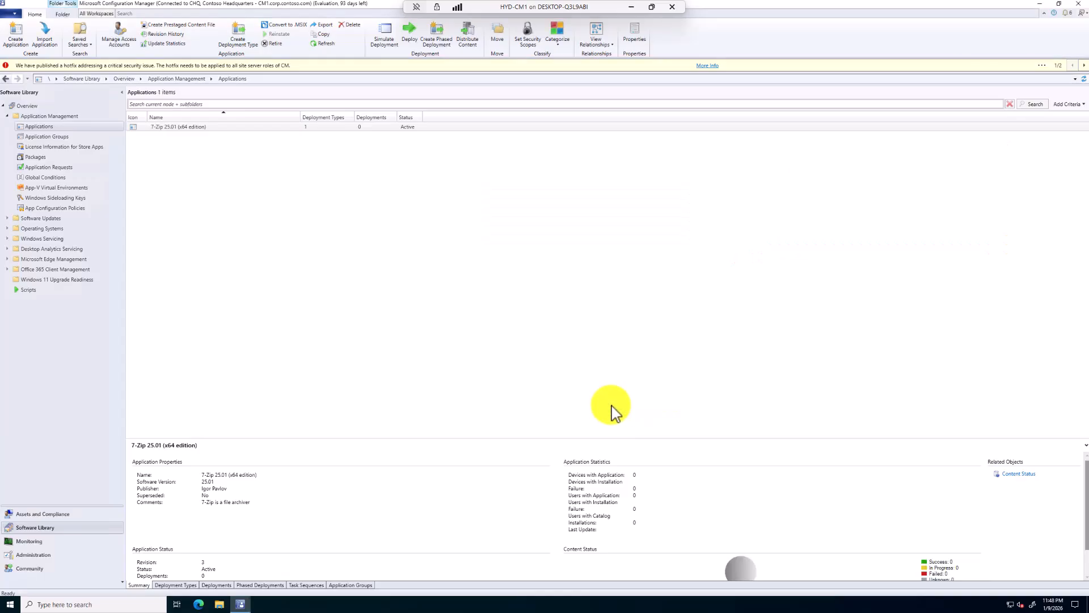
Display the 7-Zip application's deployment types and widen the content ID, technology title and name columns to show their full text
click(181, 585)
click(428, 467)
drag(445, 455, 567, 454)
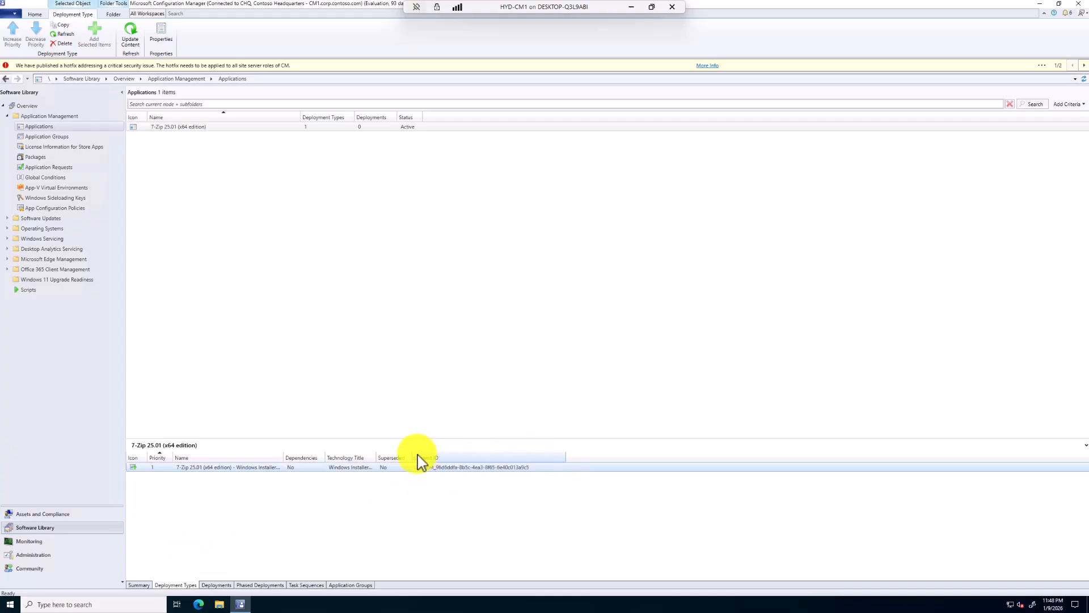
drag(376, 457, 431, 459)
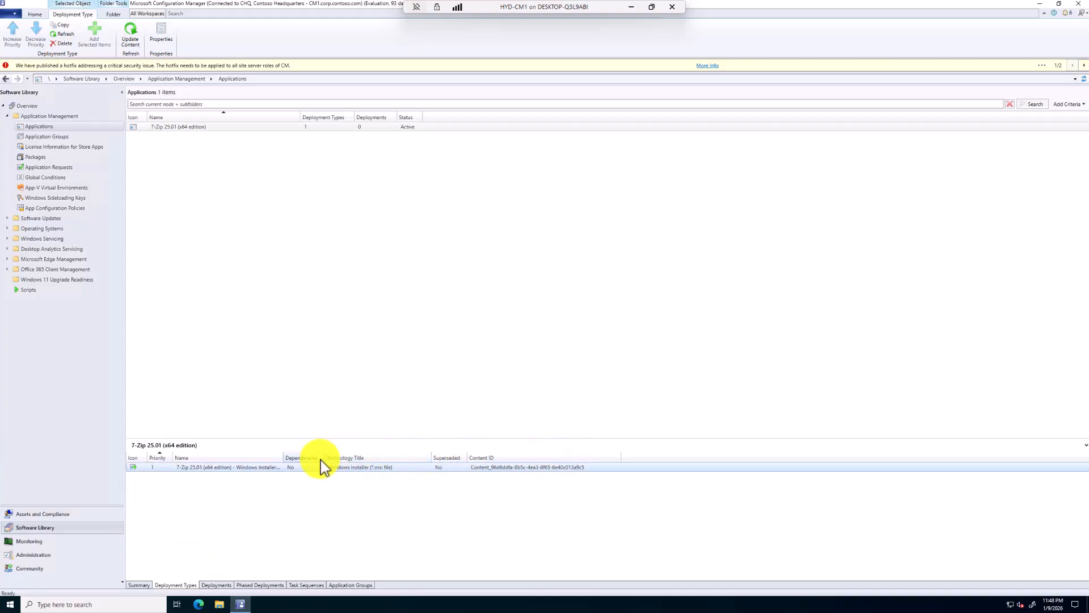
drag(284, 458, 337, 458)
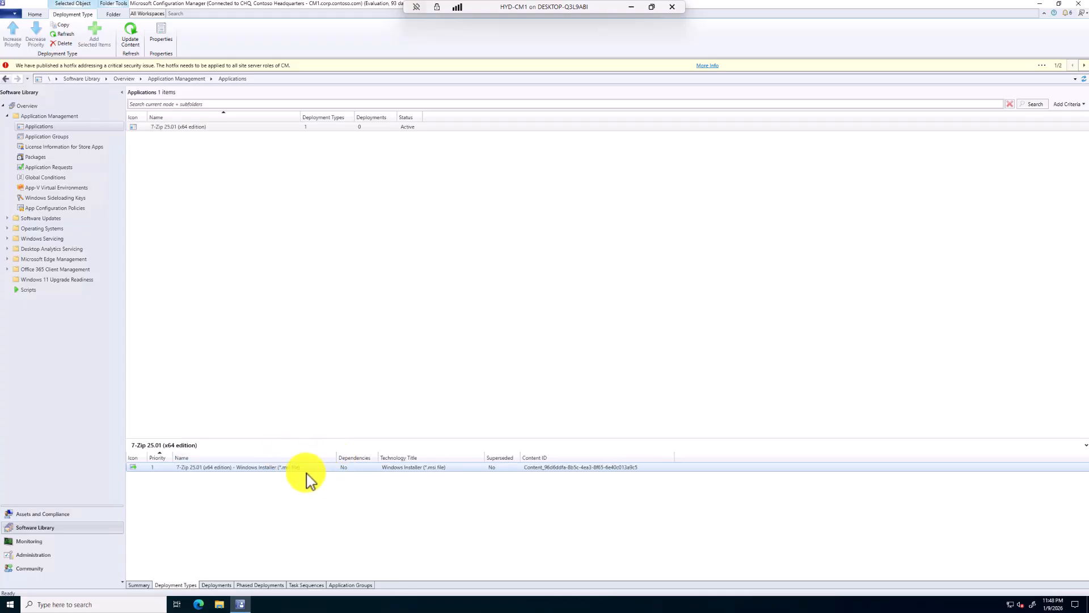
Rename the 7-Zip Windows Installer deployment type to "7-Zip 25.01 MSI | (x64 edition)" and apply the change
click(271, 469)
right_click(272, 474)
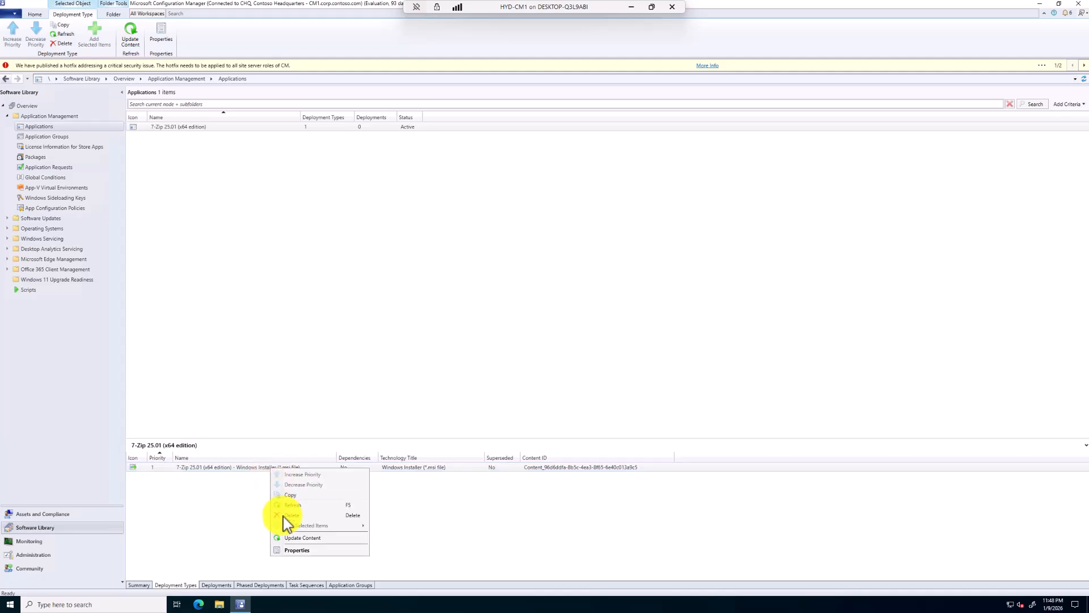
click(287, 551)
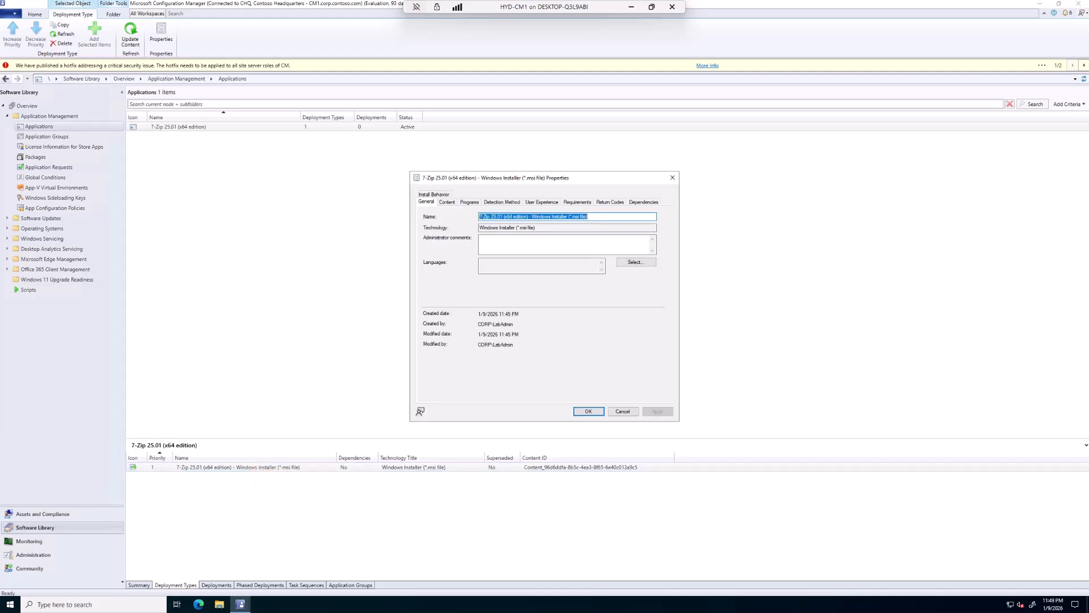
click(596, 217)
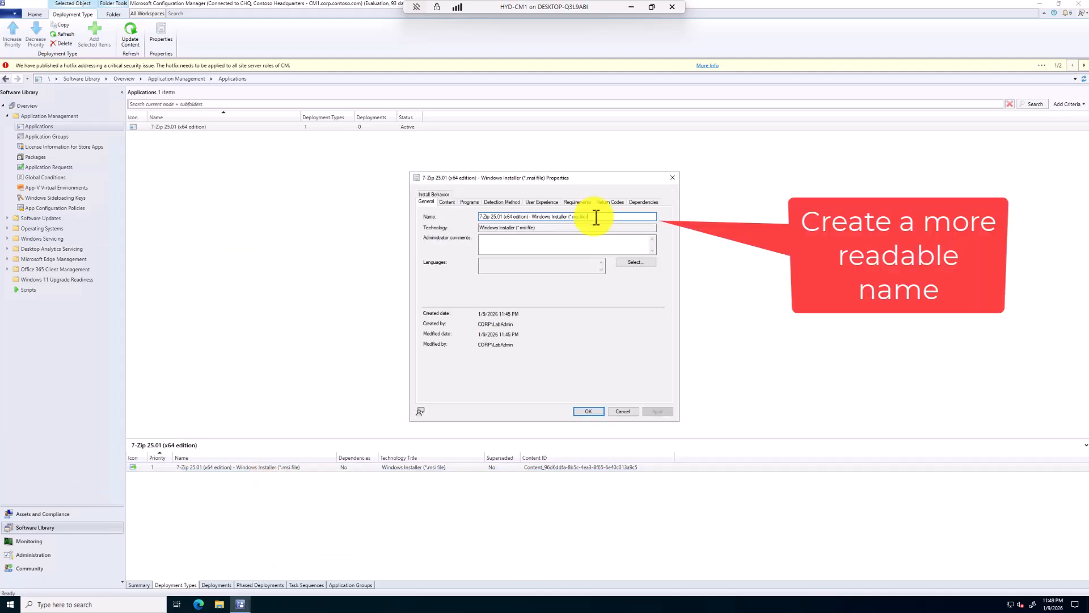
key(BackSpace)
key(BackSpace)
key(BackSpace)
key(BackSpace)
key(BackSpace)
key(BackSpace)
key(BackSpace)
key(BackSpace)
key(BackSpace)
key(BackSpace)
key(BackSpace)
key(BackSpace)
key(BackSpace)
key(BackSpace)
key(BackSpace)
key(BackSpace)
key(BackSpace)
key(BackSpace)
key(BackSpace)
key(BackSpace)
text(MSI (x64)
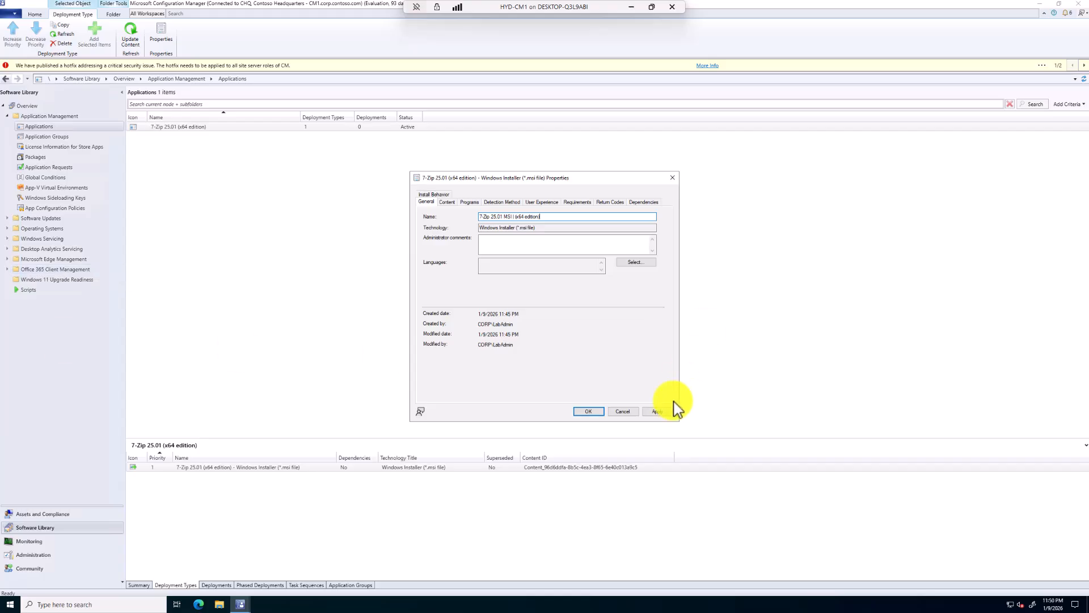
click(599, 411)
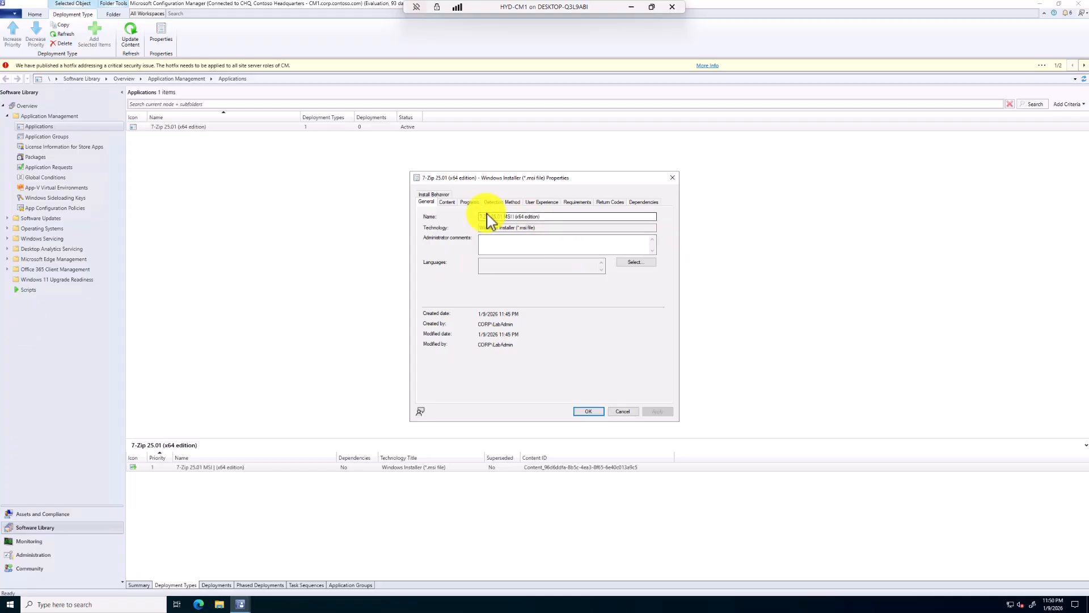
Review the deployment type's content location, its install and uninstall commands, and the MSI product code in its detection rule
click(447, 202)
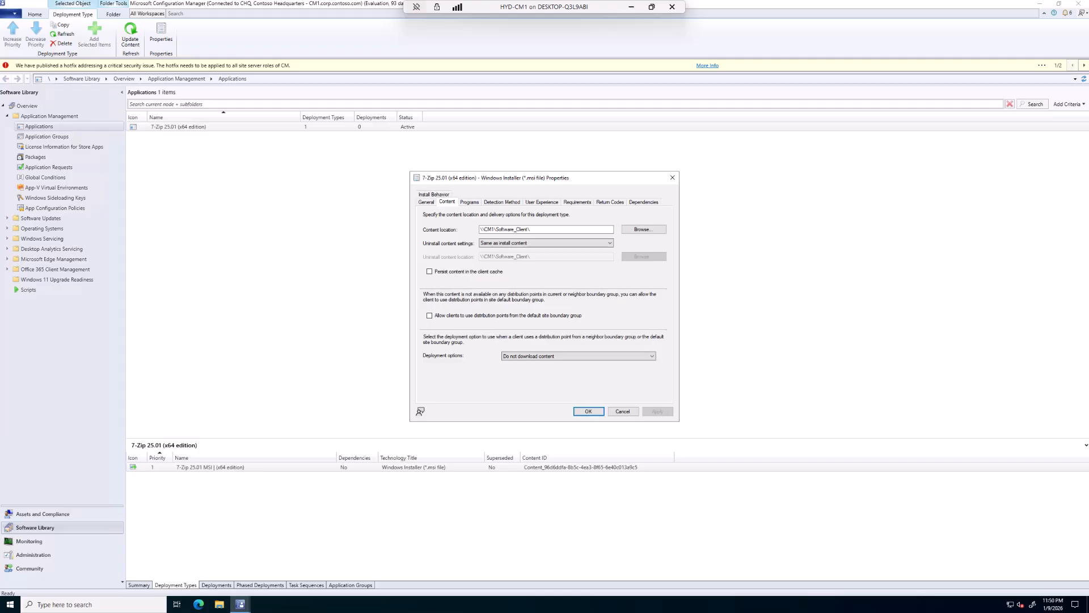
click(469, 203)
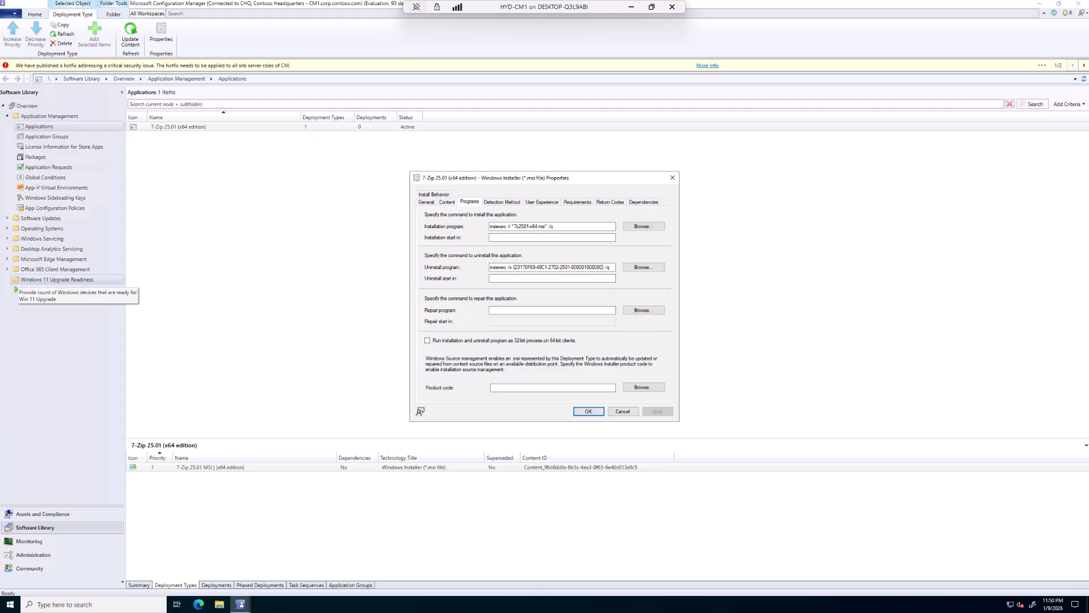
click(503, 202)
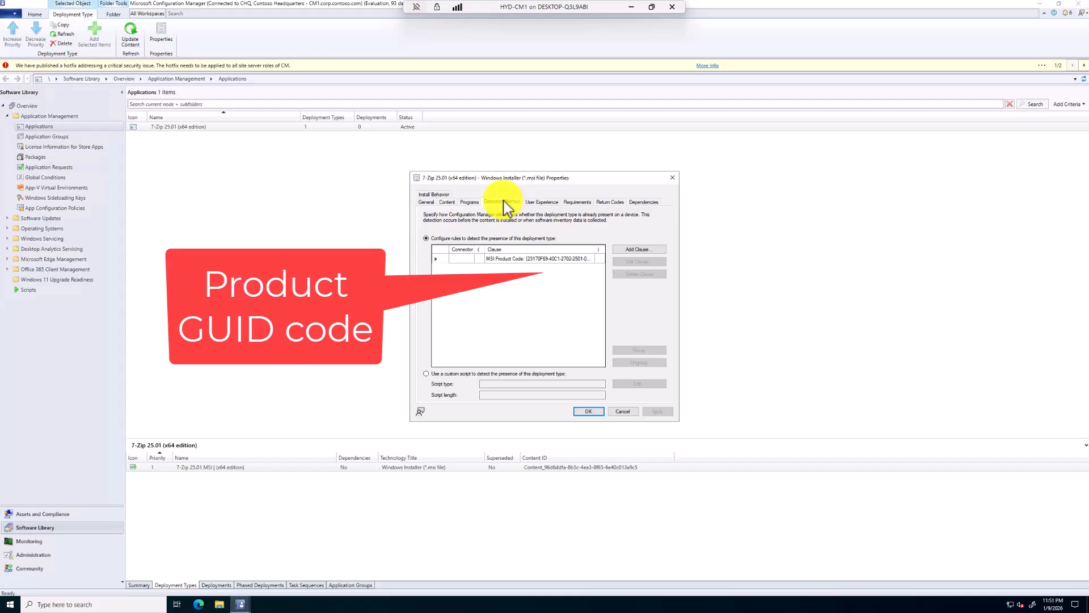
click(585, 259)
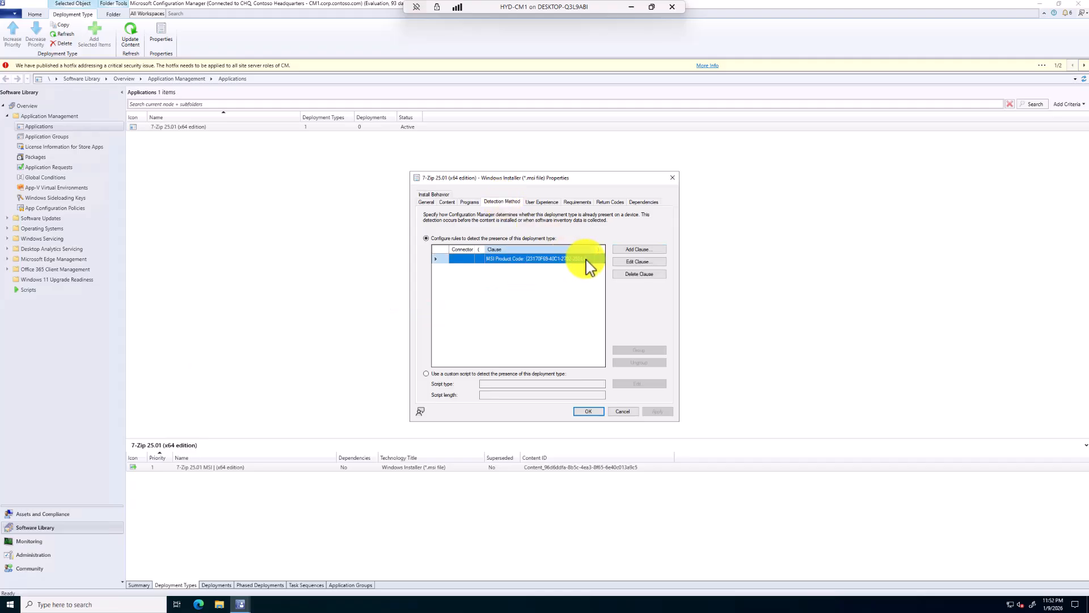
click(629, 263)
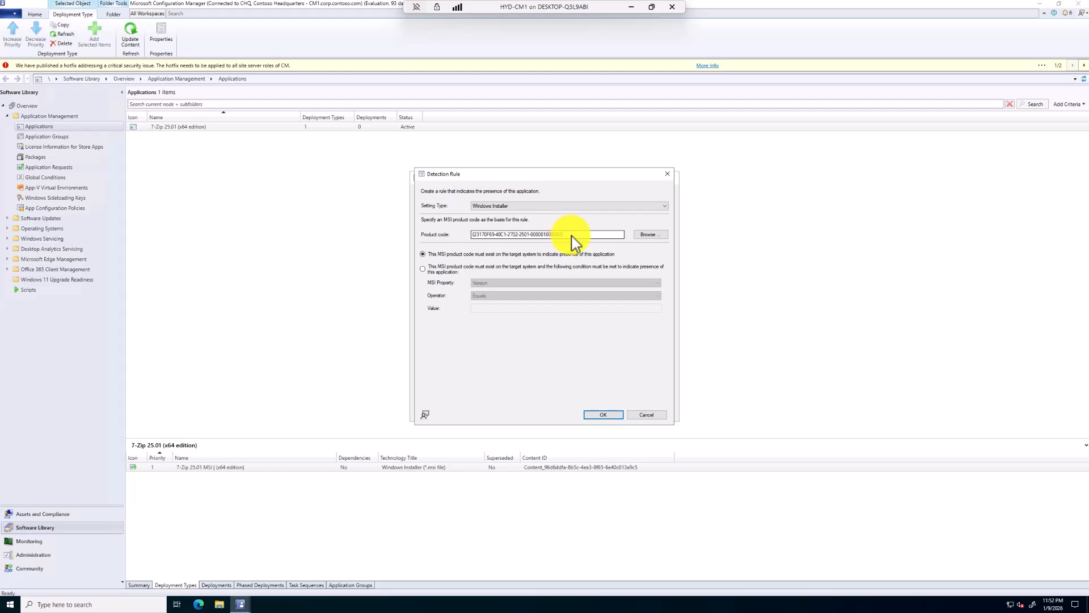
drag(574, 242, 462, 243)
click(576, 236)
click(597, 415)
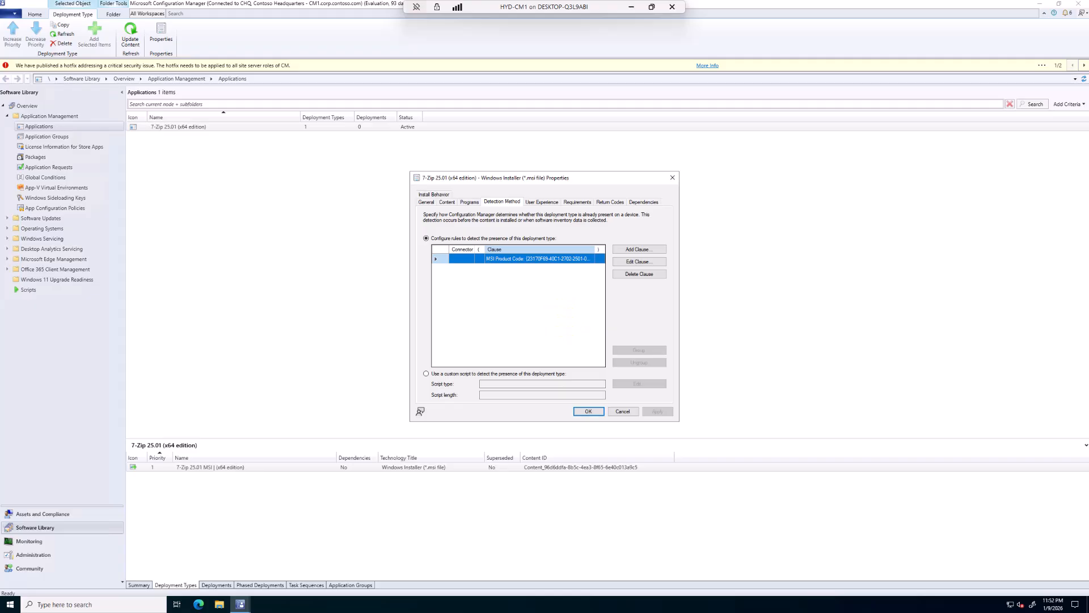
Set the deployment type's maximum allowed run time to 15 minutes and estimated installation time to 3 minutes, keeping behavior based on return codes
click(549, 202)
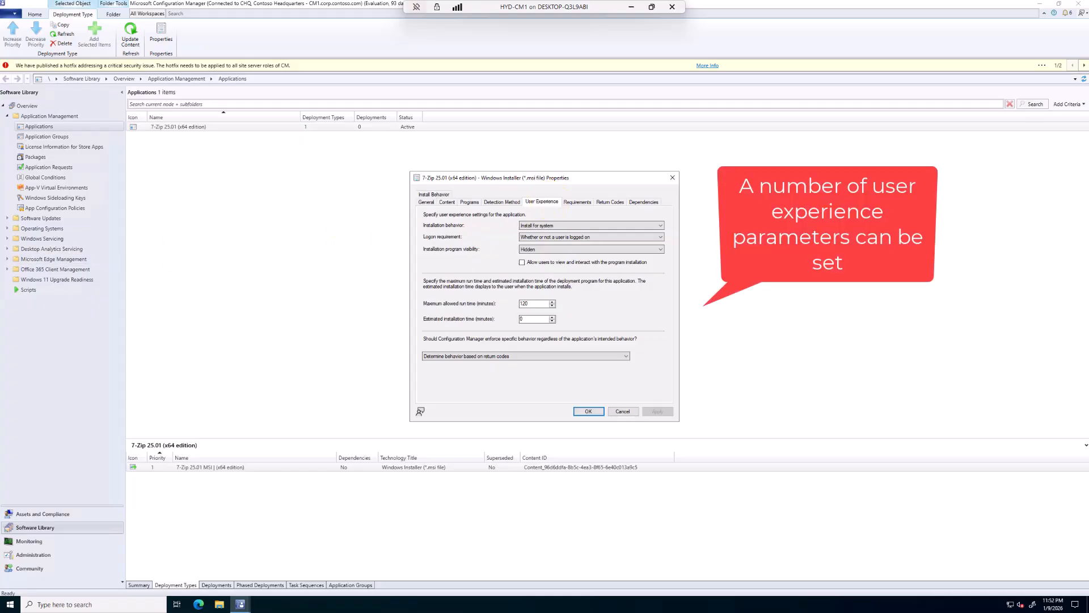
click(662, 236)
click(661, 237)
click(661, 248)
click(661, 249)
double_click(528, 304)
text(15)
double_click(543, 319)
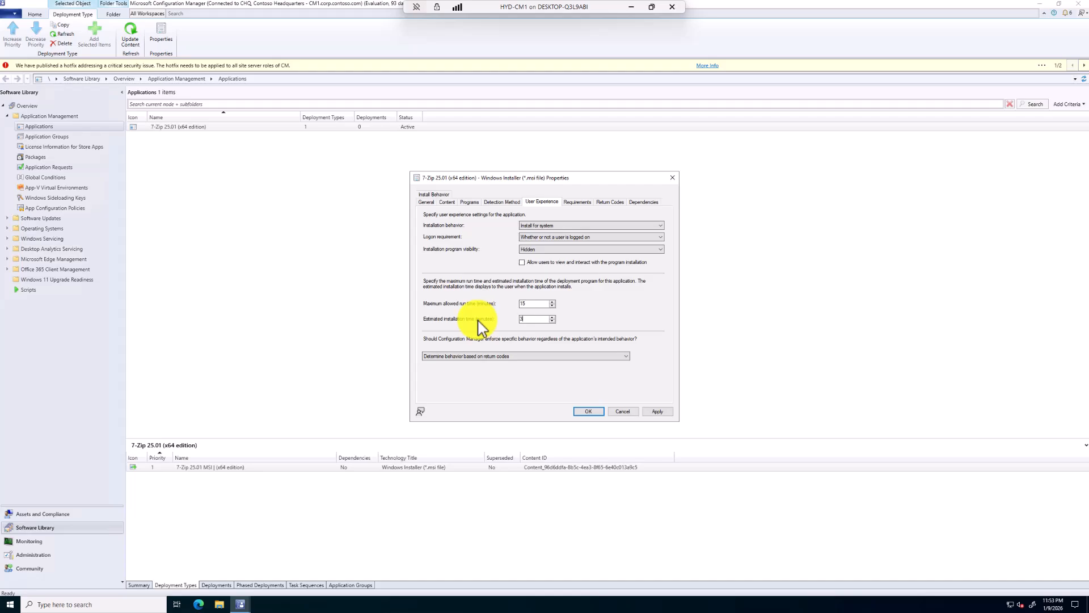
click(625, 357)
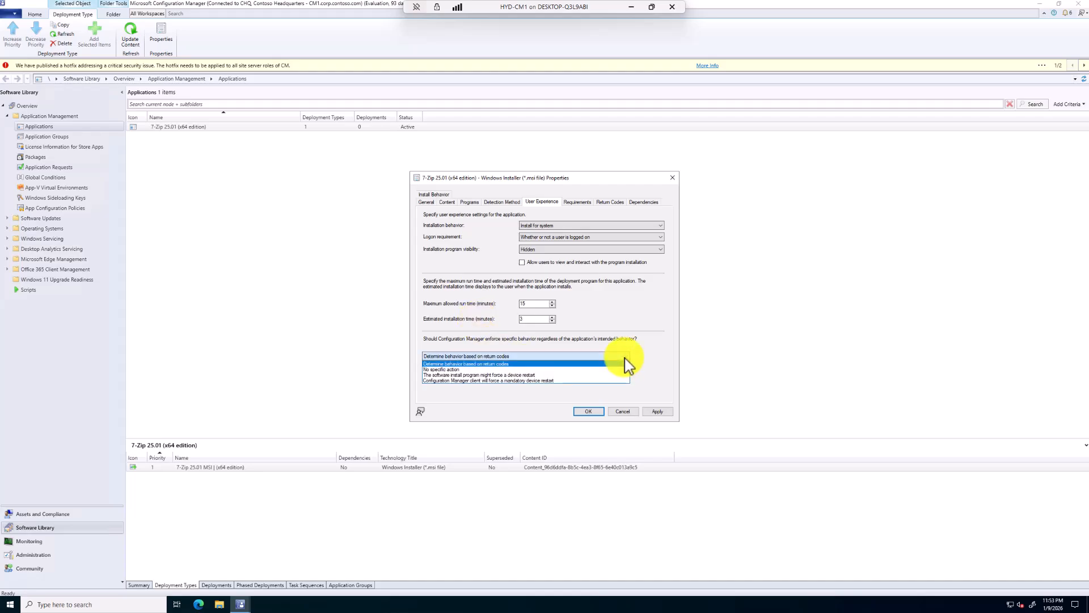
click(625, 363)
click(660, 413)
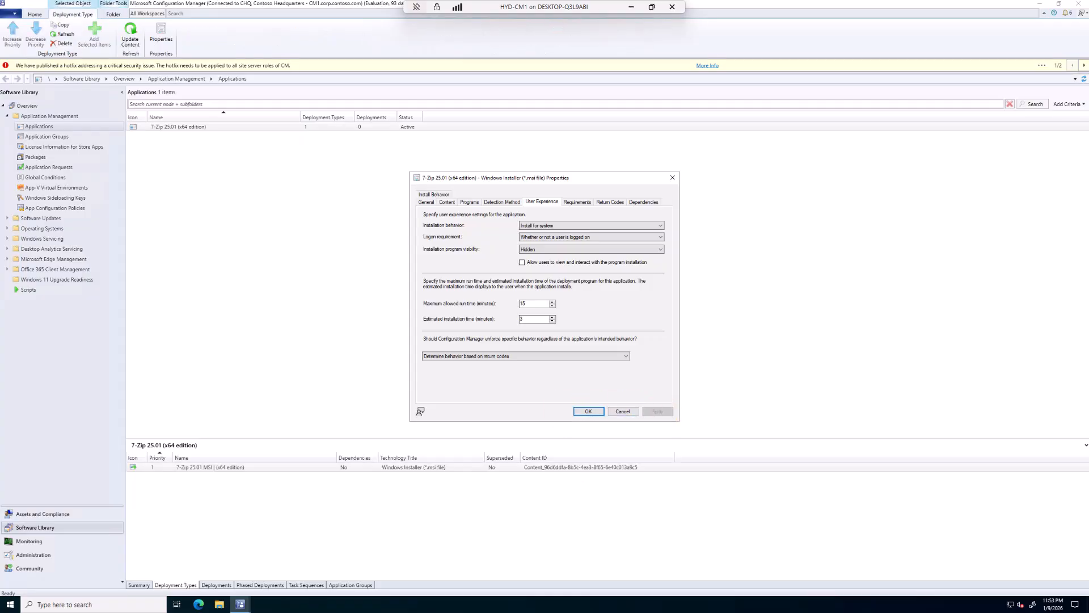
Add a device requirement that the operating system be one of all Windows 11 entries, and widen the requirements list's Operator and Values columns
click(582, 202)
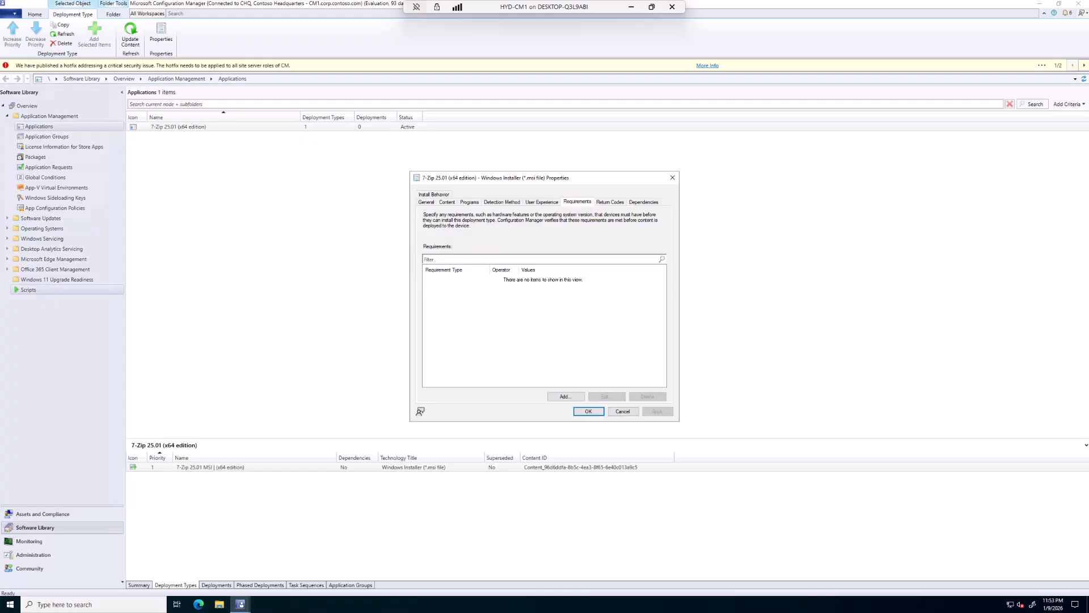
click(565, 396)
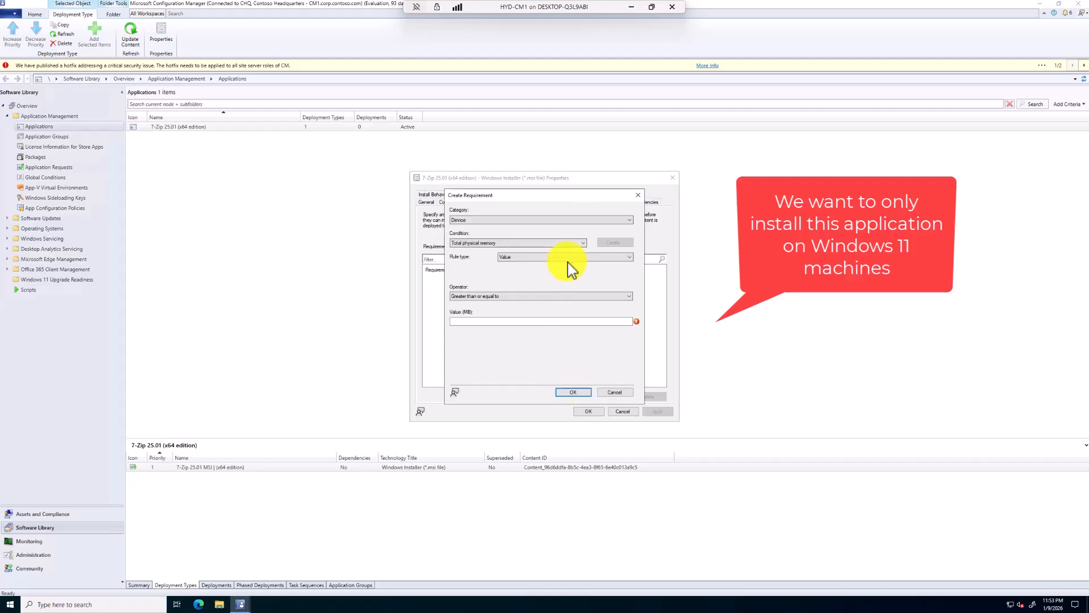
click(629, 220)
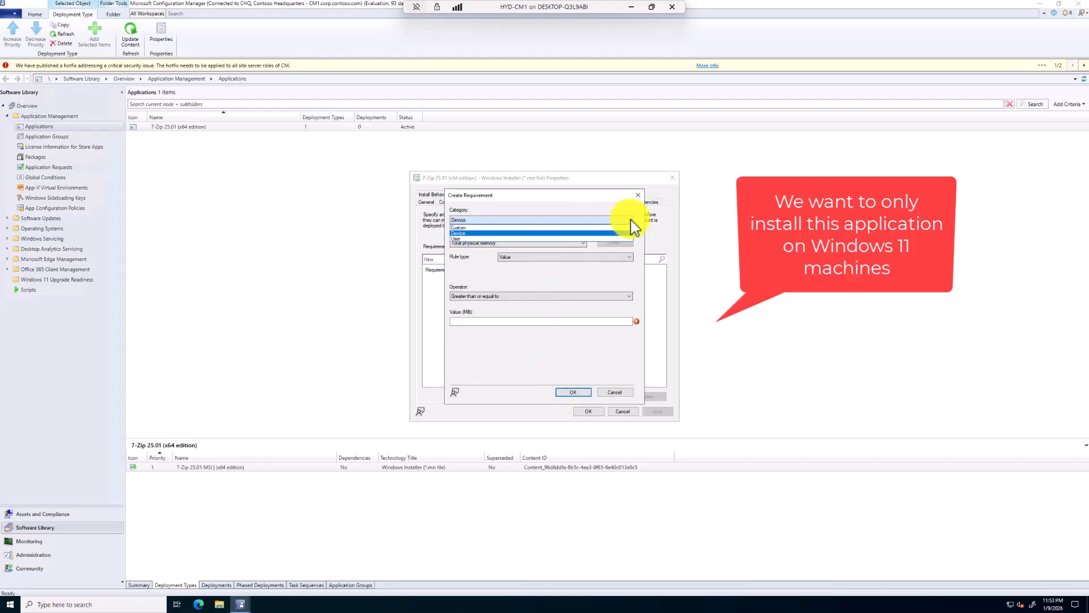
click(628, 233)
click(578, 244)
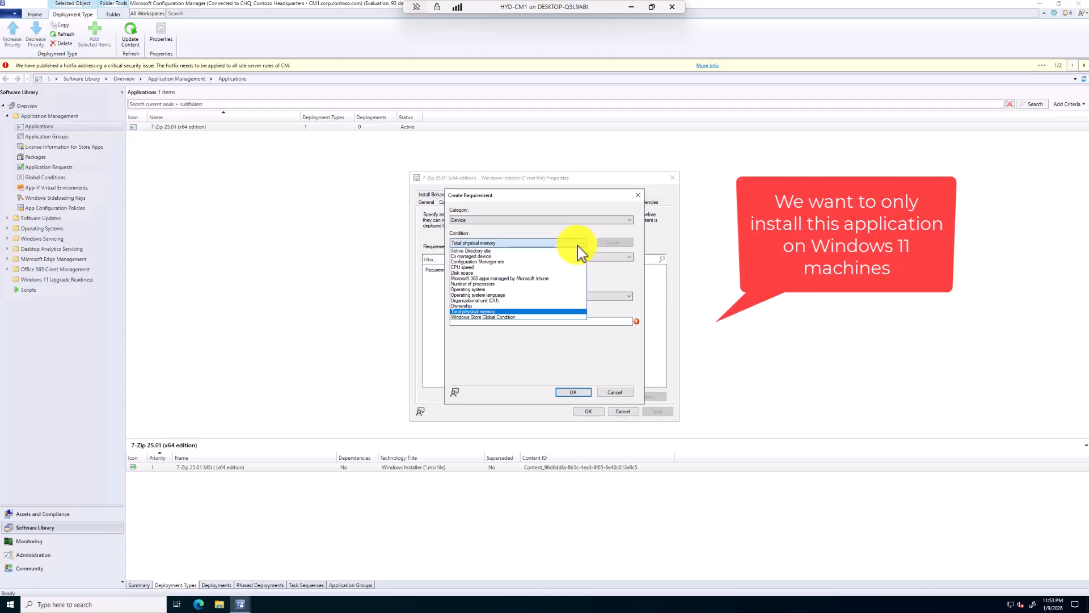
click(499, 290)
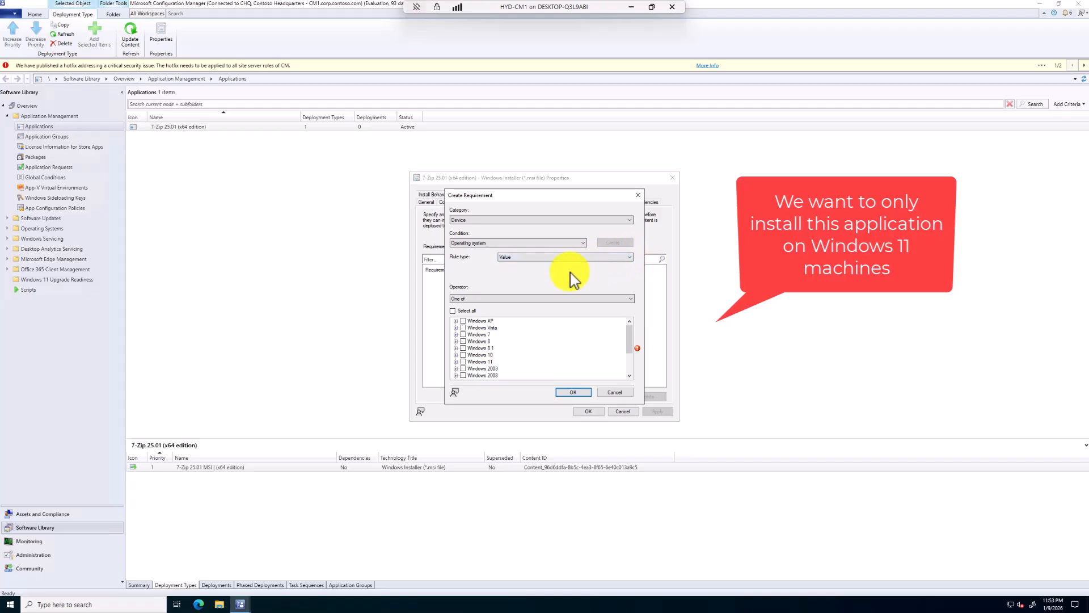
click(456, 362)
scroll(530, 362, down, 1)
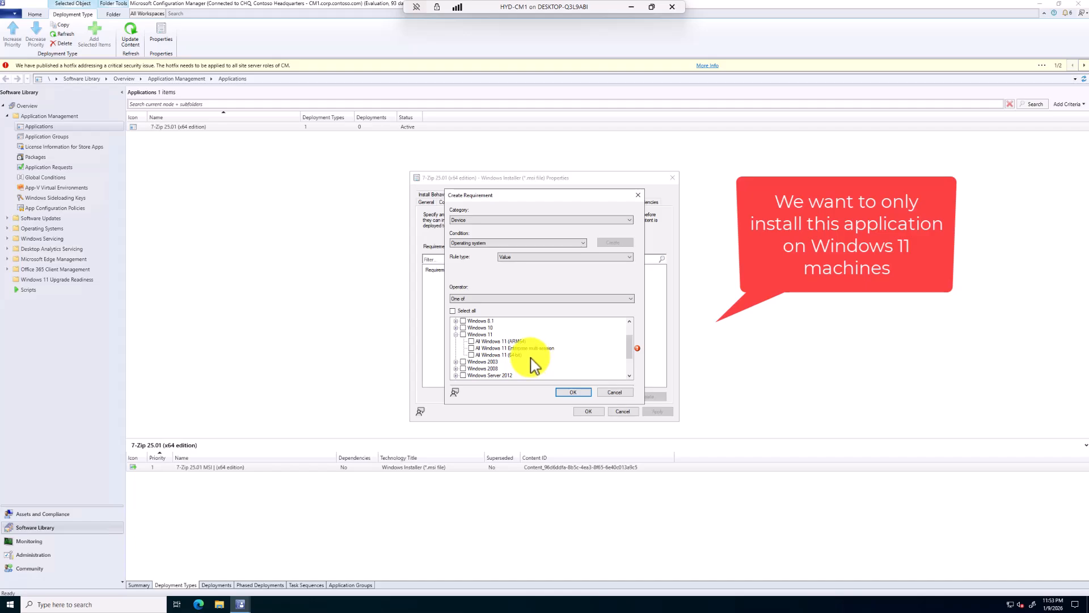
click(463, 334)
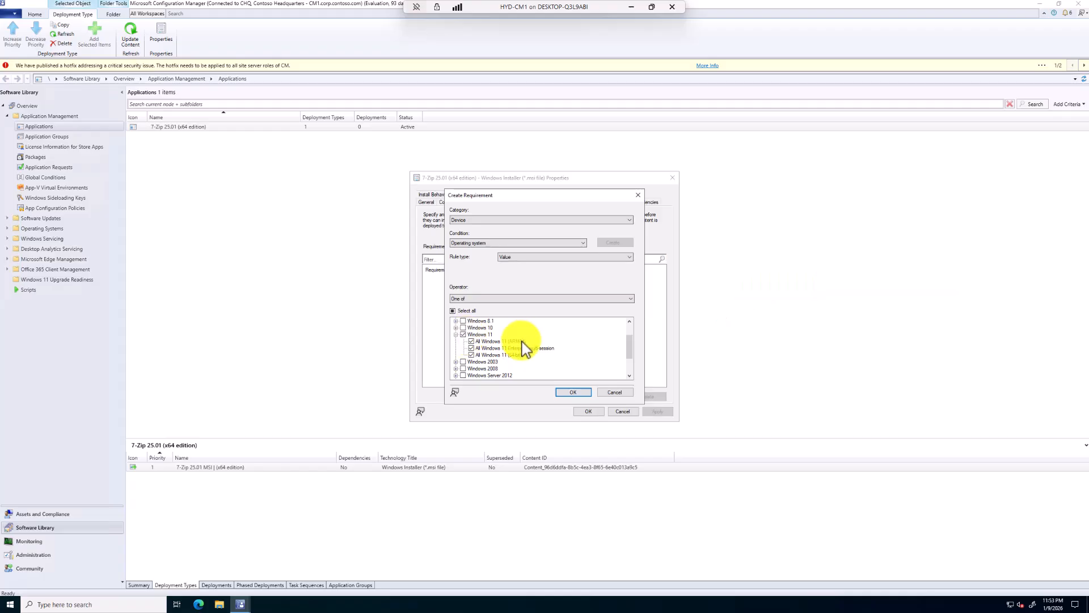
click(573, 393)
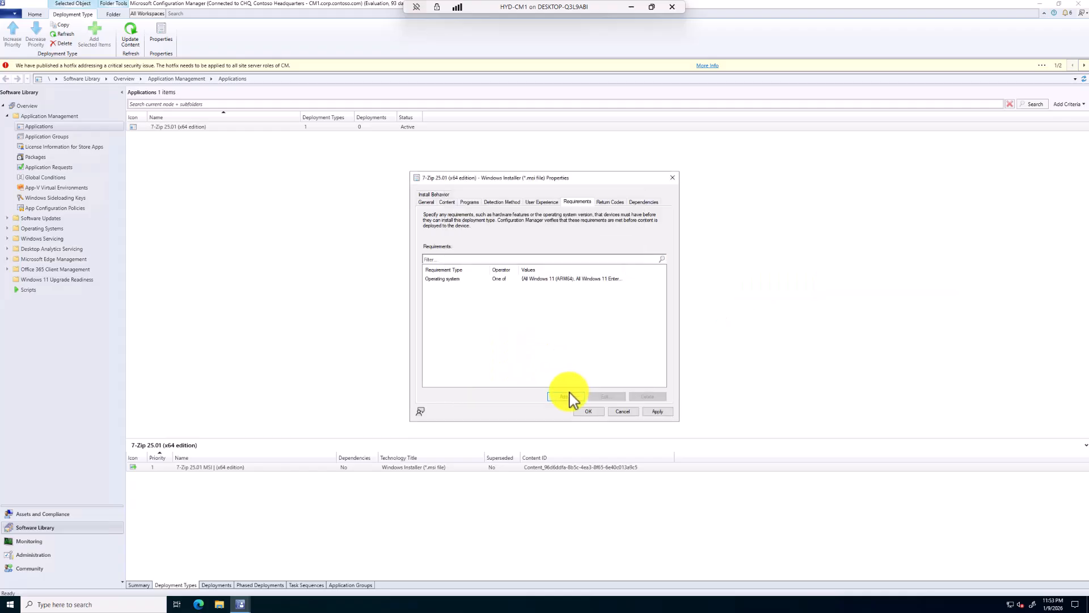
drag(519, 269, 534, 267)
drag(641, 270, 655, 272)
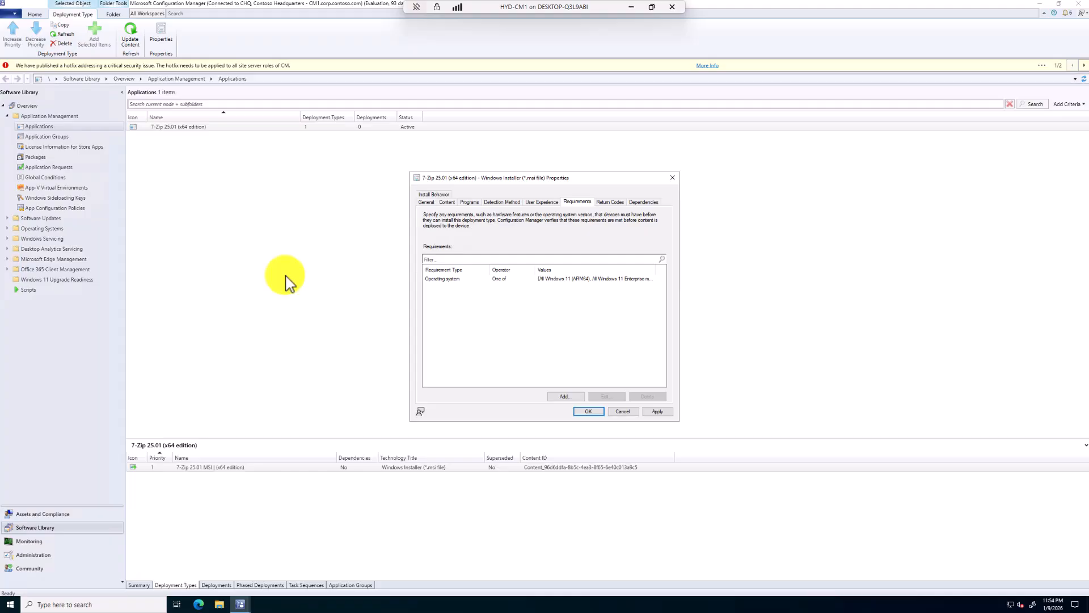
Review the deployment type's return codes and software dependencies, then apply the changes and close its properties
click(610, 202)
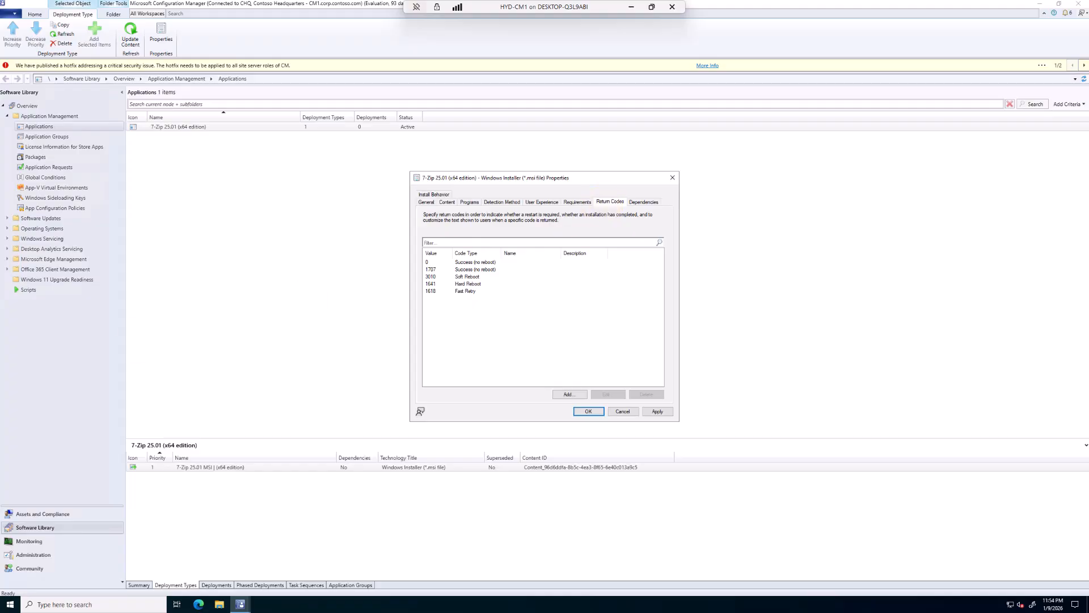
click(643, 204)
click(659, 412)
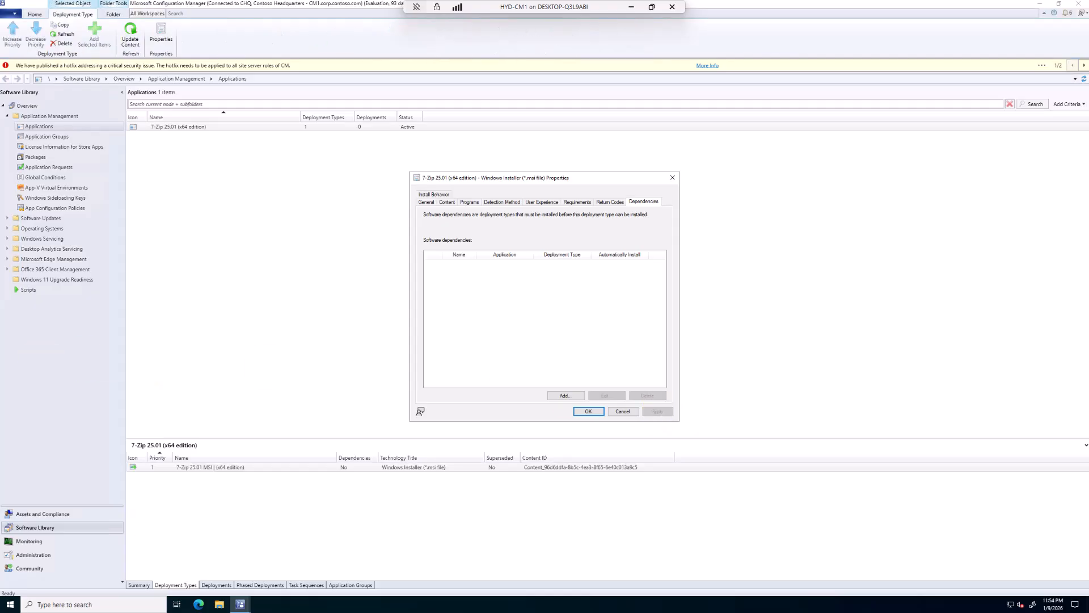
click(589, 412)
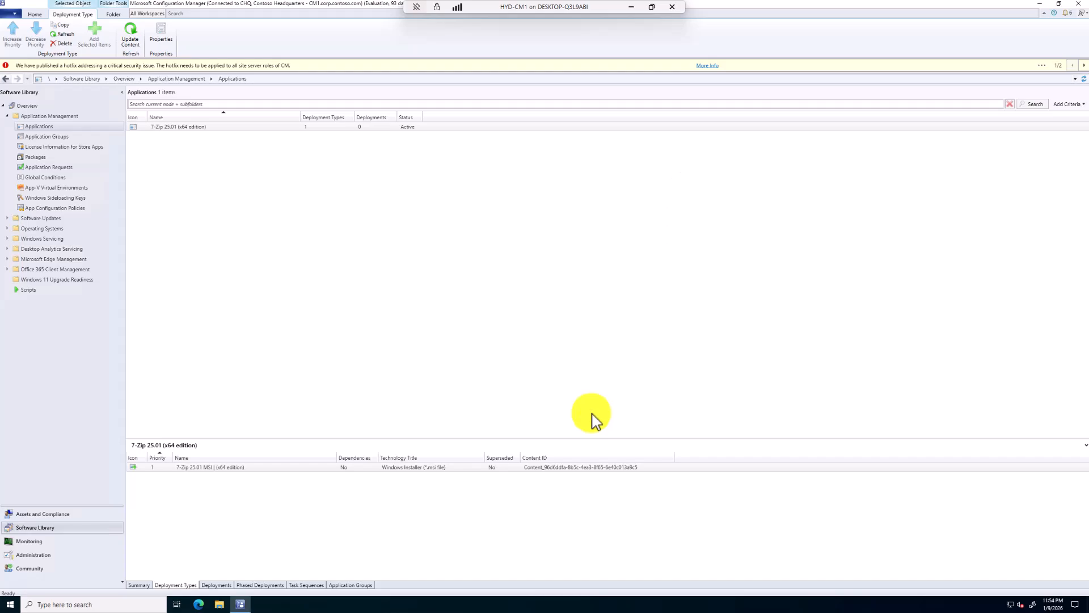
Review the 7-Zip application's summary, deployment types and deployments
click(143, 584)
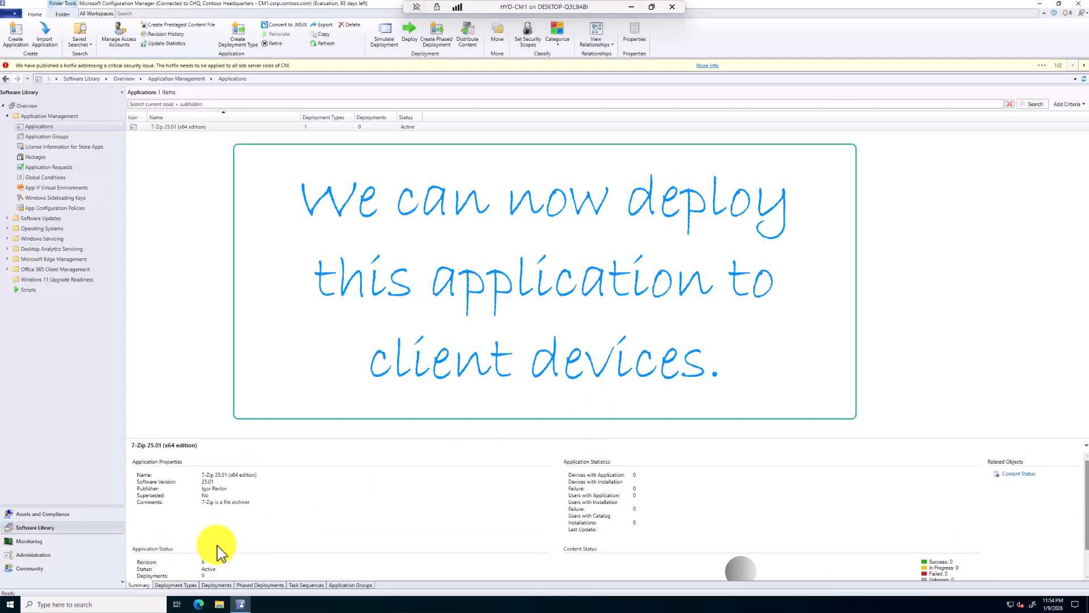
click(173, 585)
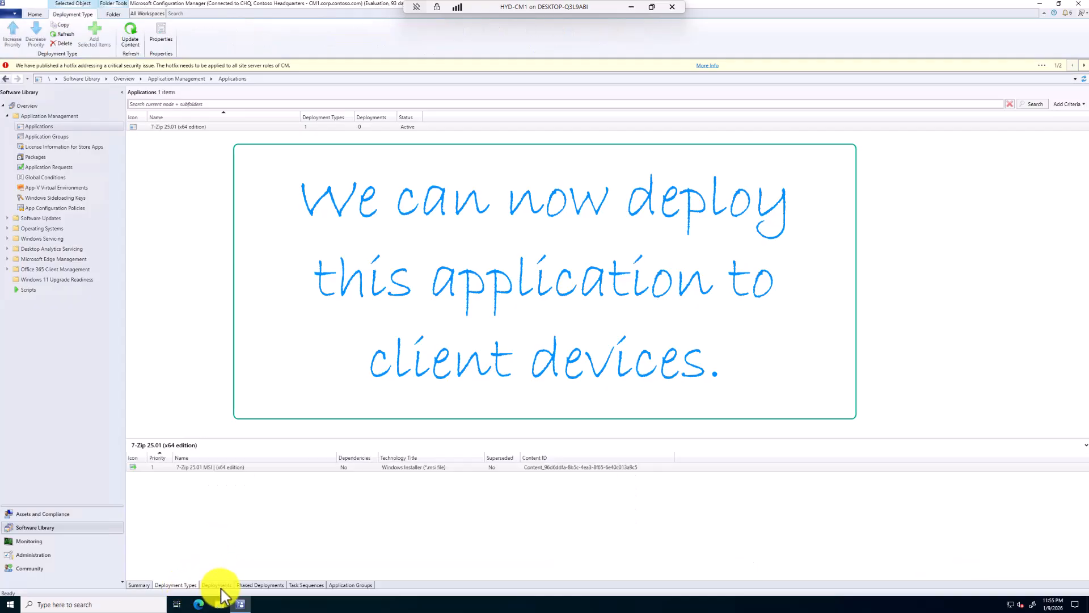
click(219, 587)
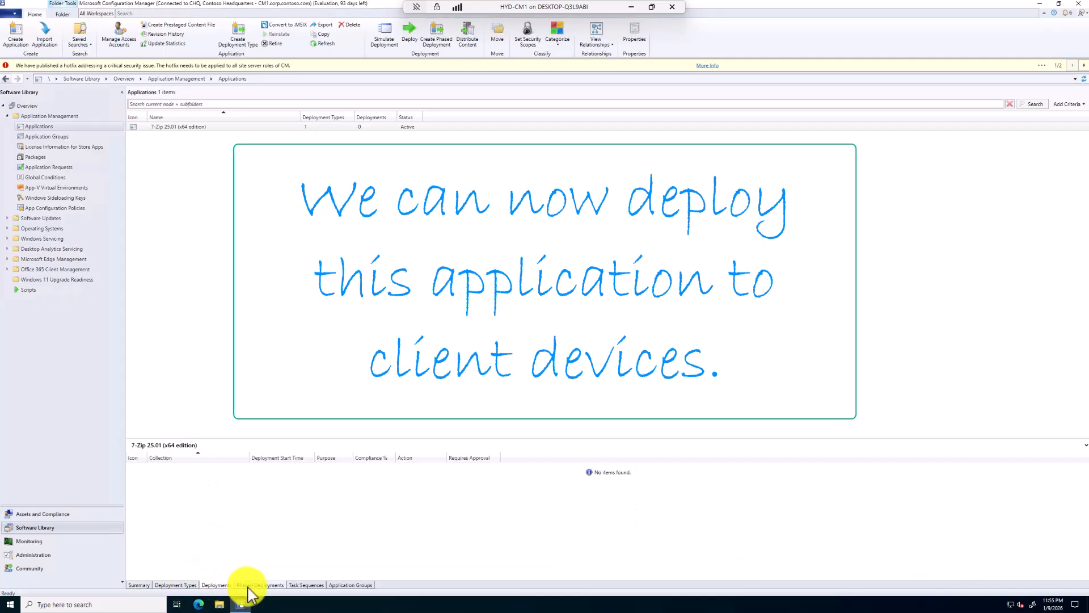